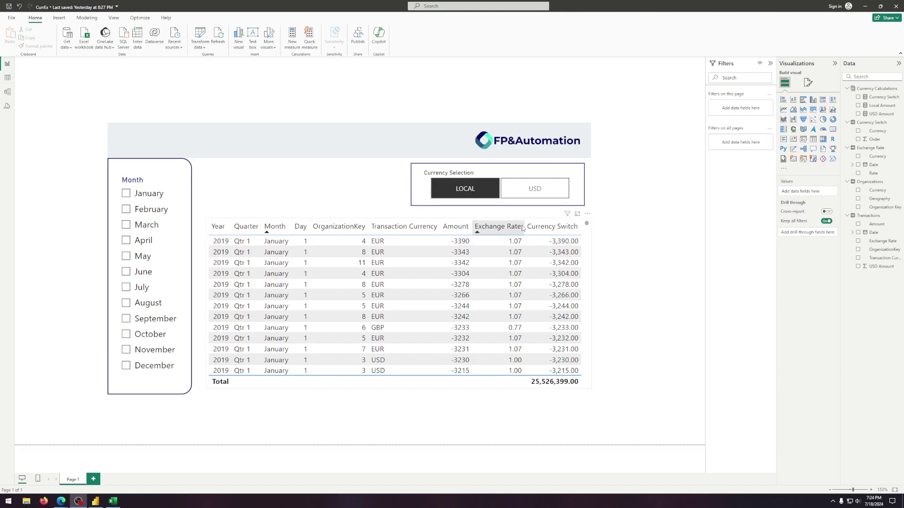
# Switch the report's currency selection between LOCAL and USD to compare the Currency Switch amounts in the table.
pyautogui.click(498, 227)
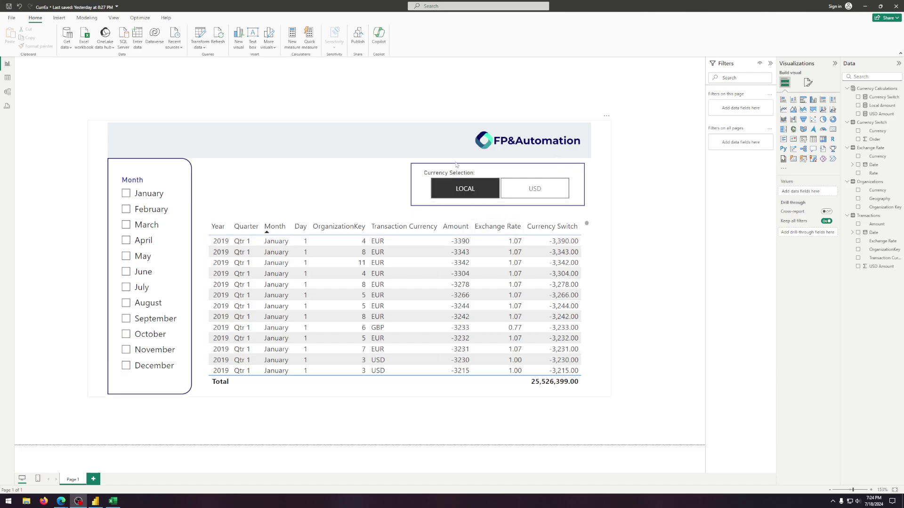
pyautogui.click(539, 195)
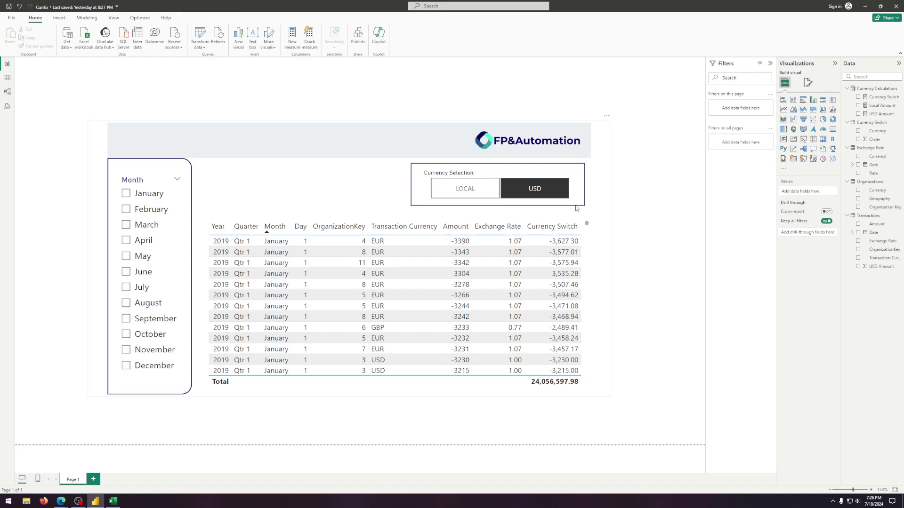
pyautogui.click(476, 191)
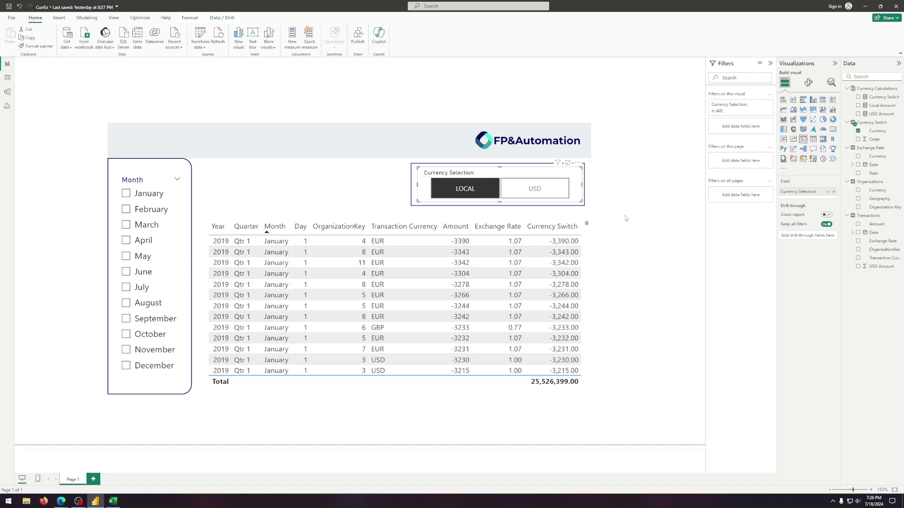
pyautogui.click(483, 190)
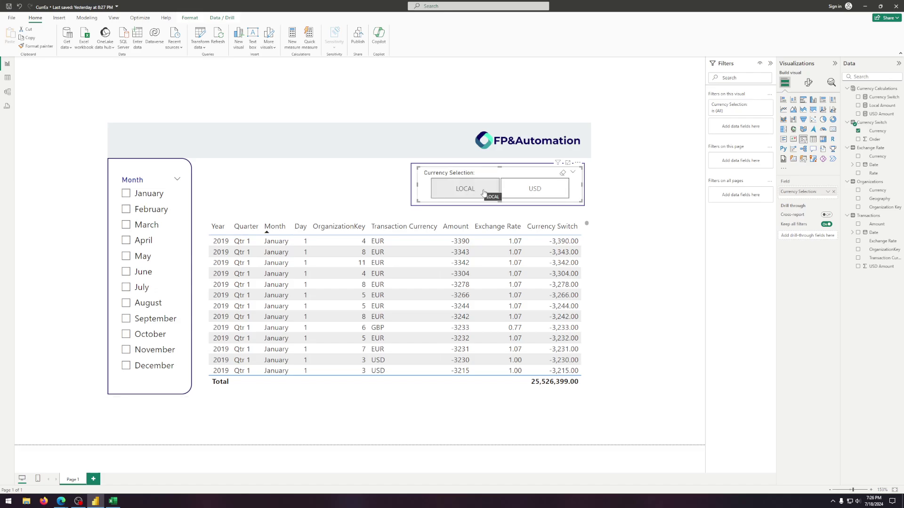
pyautogui.click(484, 191)
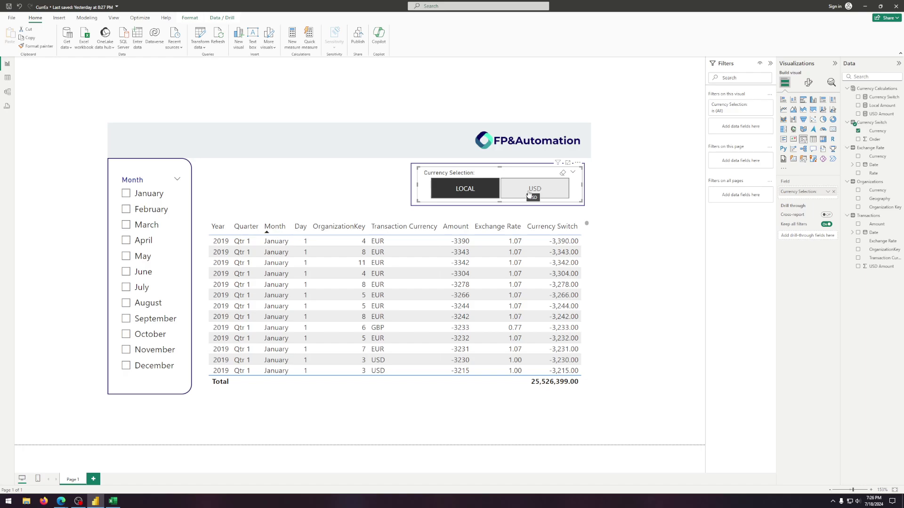
pyautogui.click(530, 193)
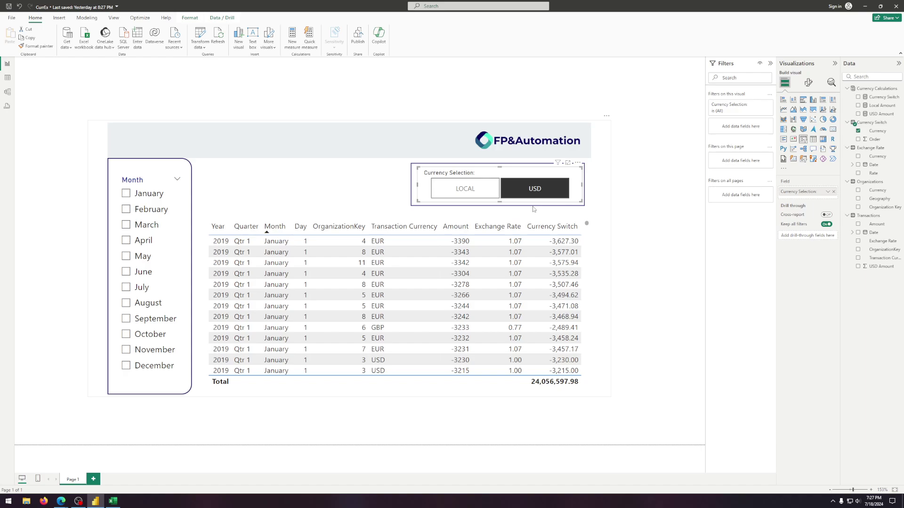
# Switch to Excel and examine the Transactions, Exchange Rate, Organizations and Currency Switch sheets of the currency exchange data workbook.
pyautogui.click(113, 501)
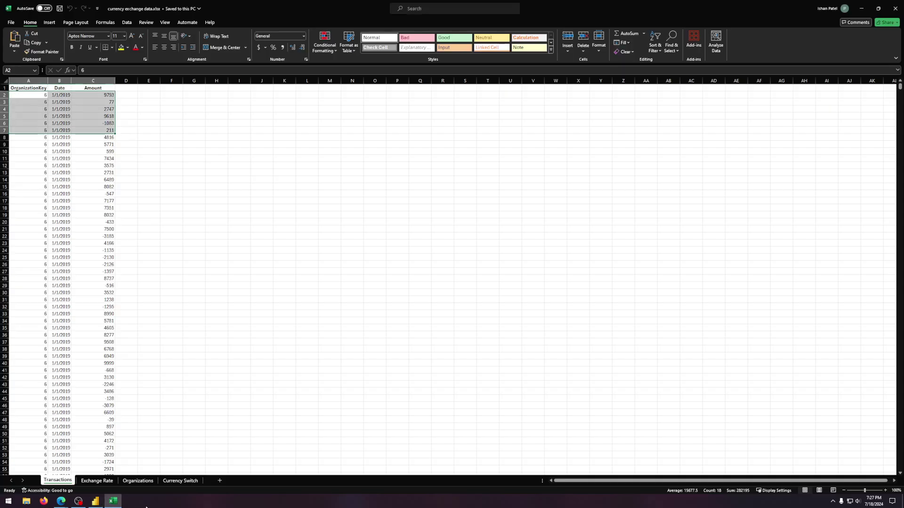
pyautogui.click(231, 387)
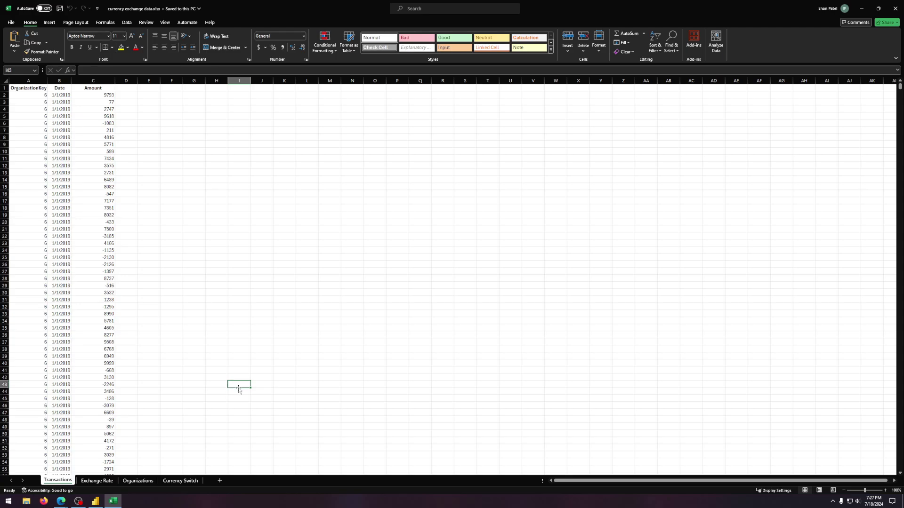
pyautogui.click(99, 481)
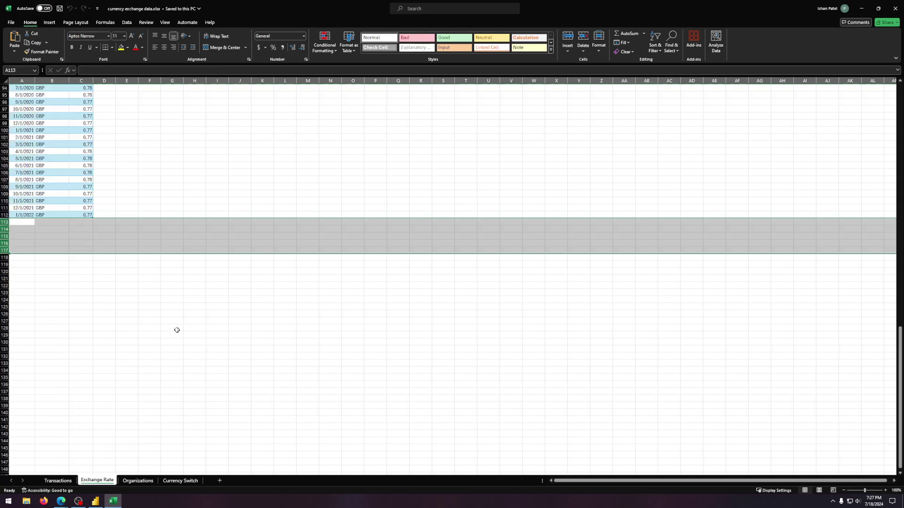
pyautogui.scroll(19, 177, 333)
pyautogui.scroll(12, 177, 333)
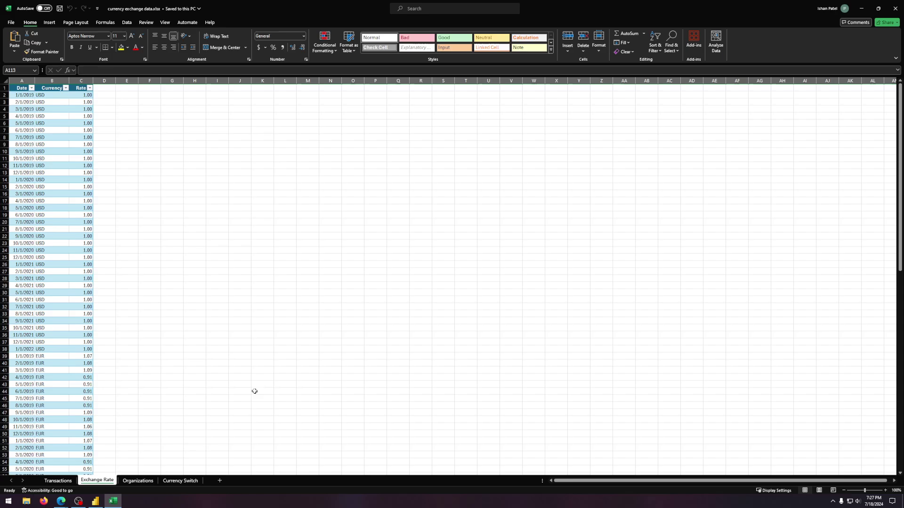
pyautogui.click(138, 480)
pyautogui.click(163, 287)
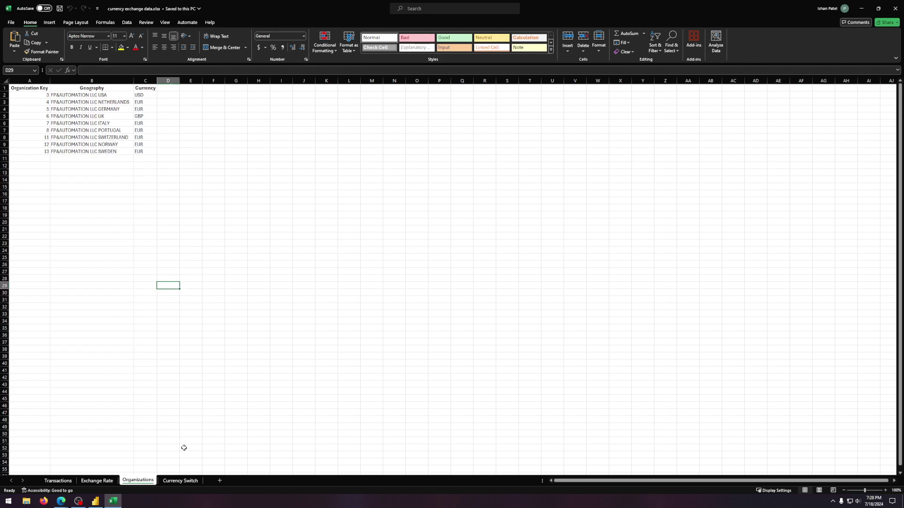
pyautogui.click(186, 482)
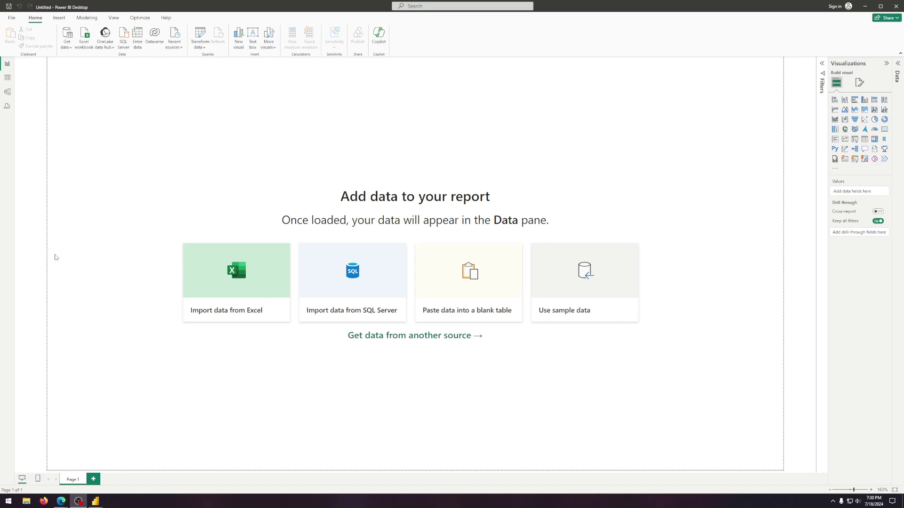
# Connect the blank report to the Excel workbook currency exchange data.xlsx in the Downloads folder.
pyautogui.click(67, 38)
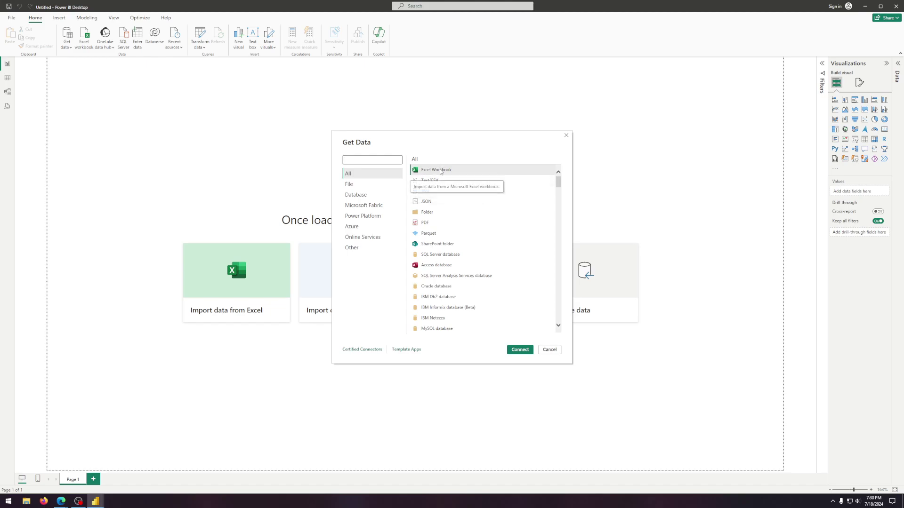
pyautogui.doubleClick(451, 172)
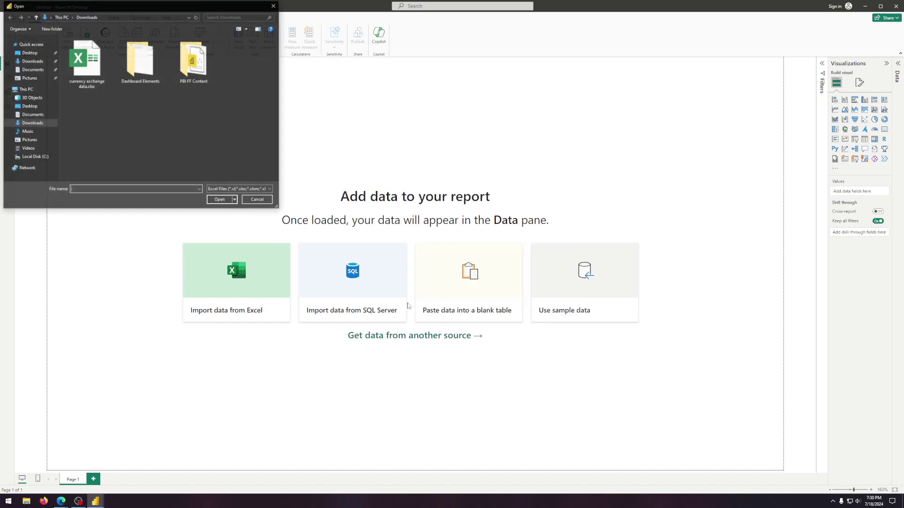
pyautogui.click(95, 78)
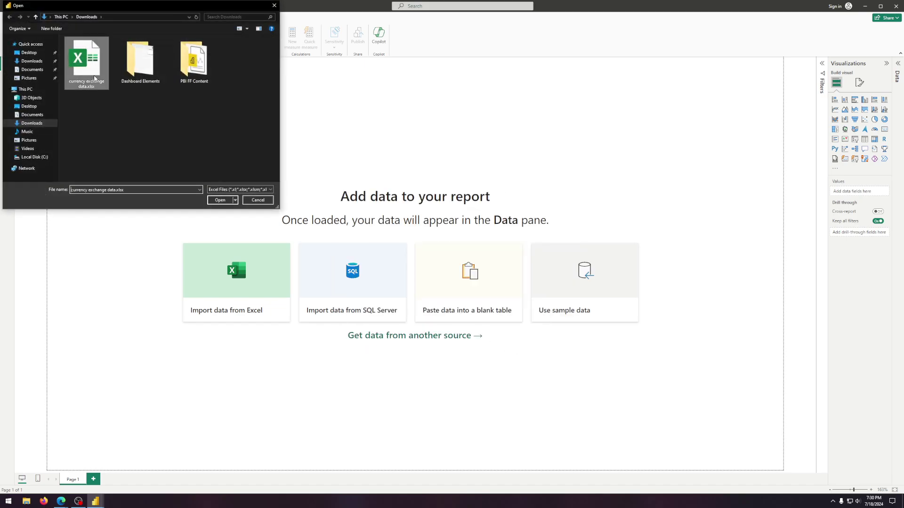
pyautogui.click(220, 200)
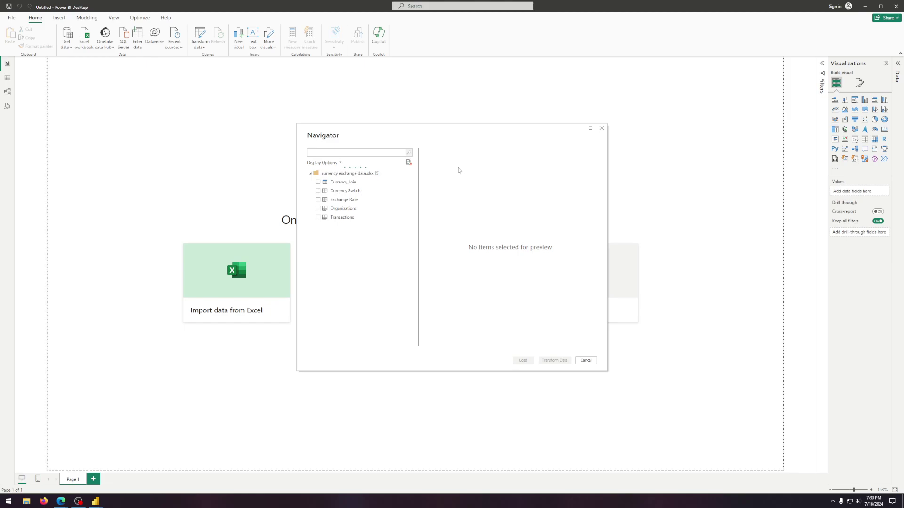
# Select the Transactions, Organizations, Exchange Rate and Currency Switch sheets and open them for transformation in Power Query Editor.
pyautogui.click(319, 218)
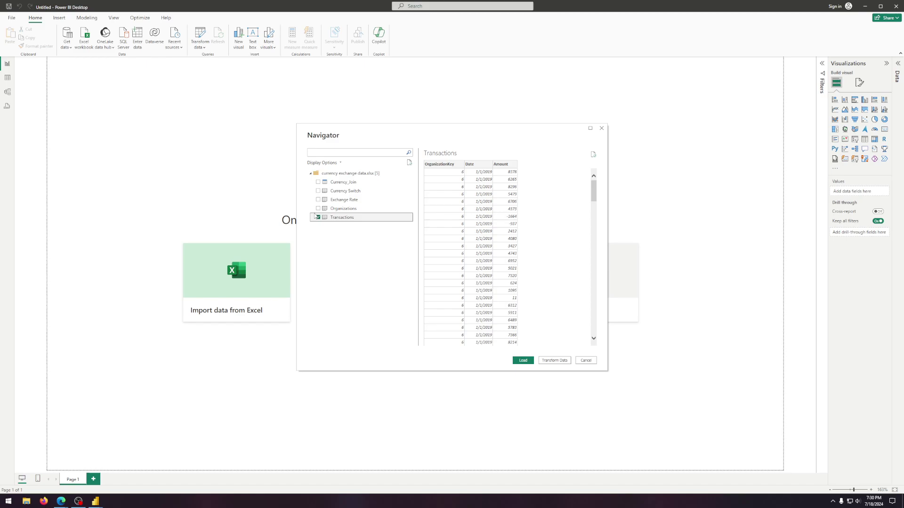
pyautogui.click(319, 209)
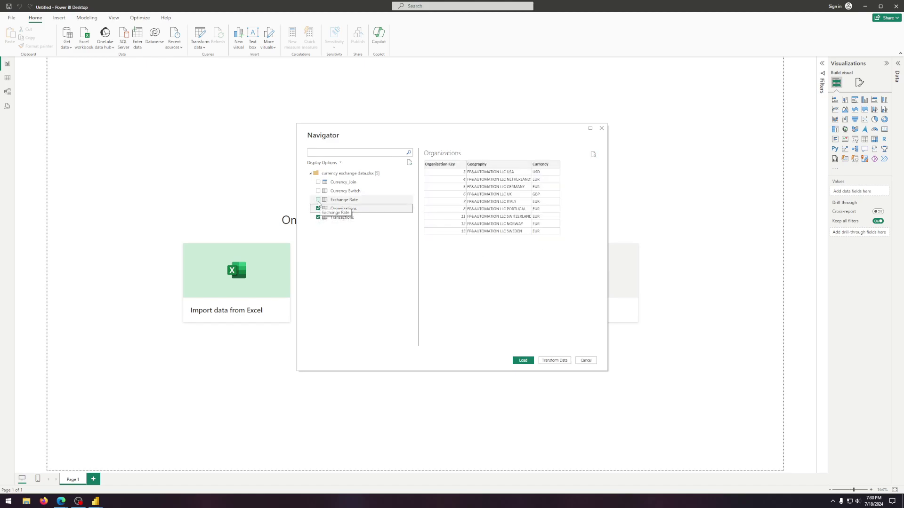
pyautogui.click(318, 201)
pyautogui.click(318, 191)
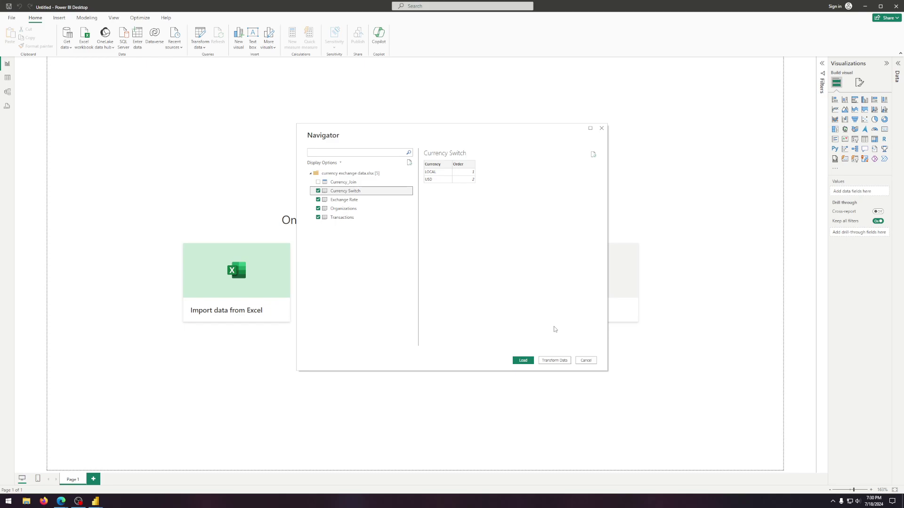
pyautogui.click(560, 362)
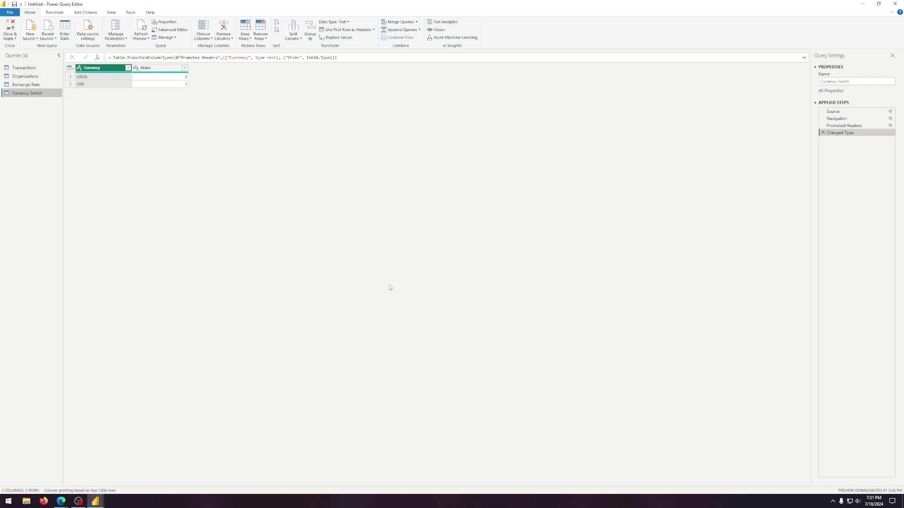
# Merge the Transactions query with Organizations as a left outer join, matching OrganizationKey to Organization Key.
pyautogui.click(20, 68)
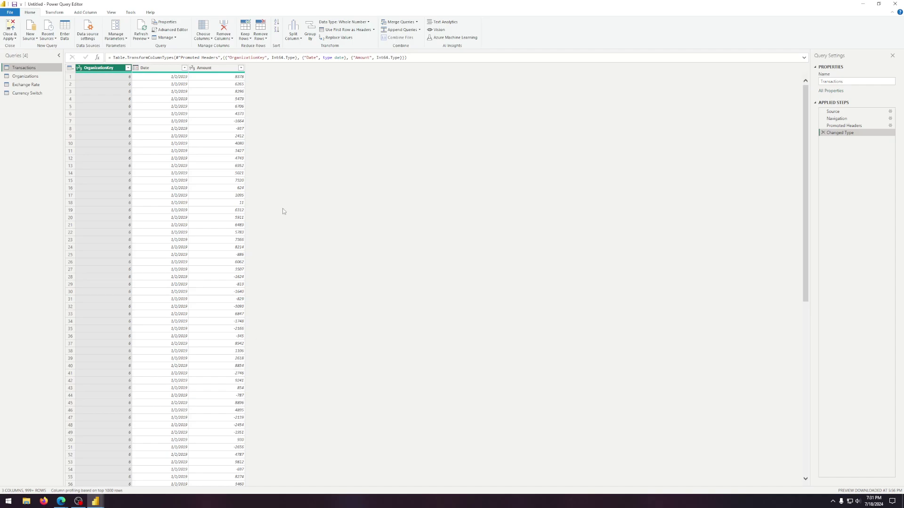
pyautogui.click(398, 23)
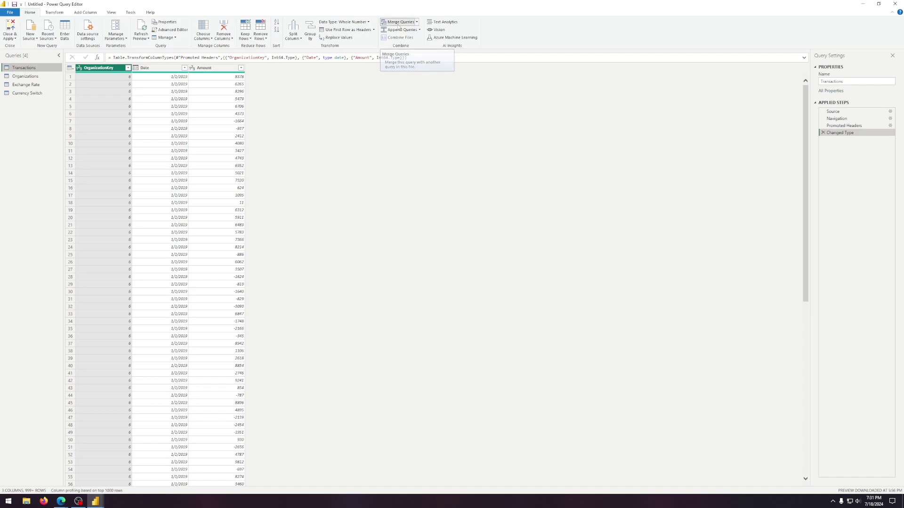
pyautogui.click(390, 243)
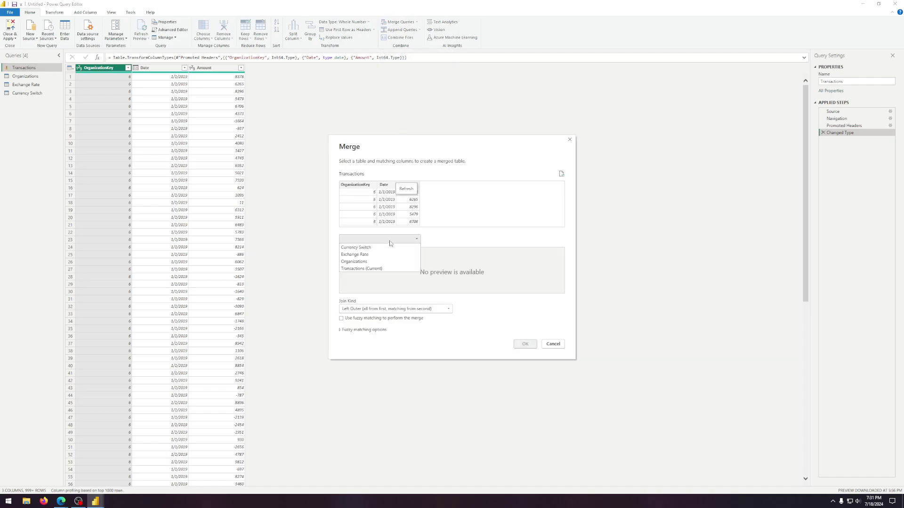
pyautogui.click(383, 264)
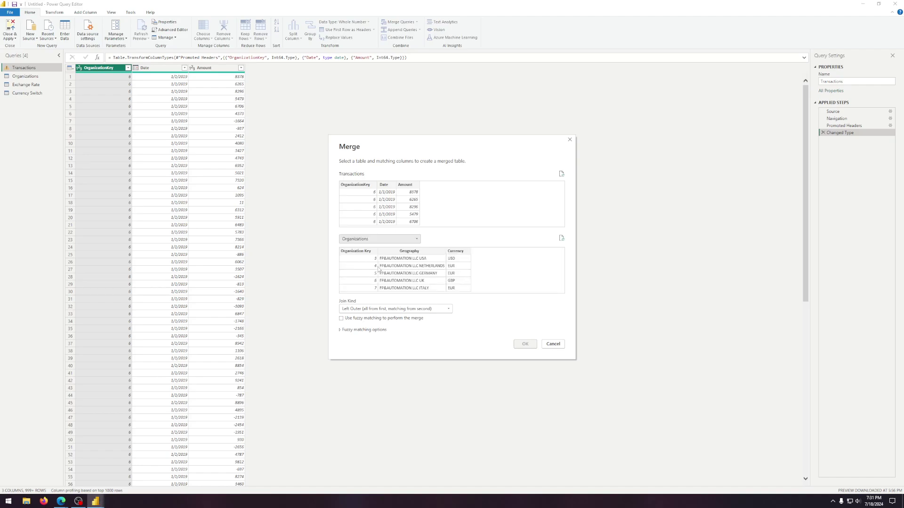
pyautogui.click(370, 186)
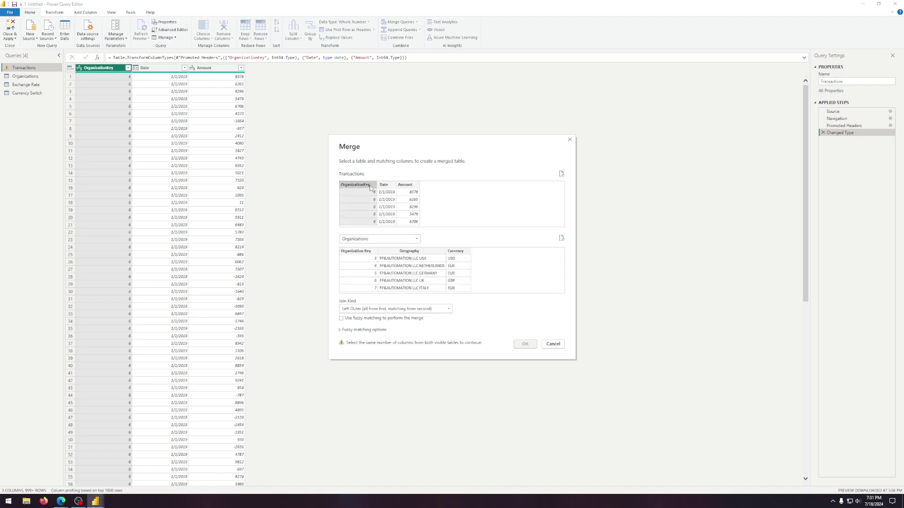
pyautogui.click(367, 251)
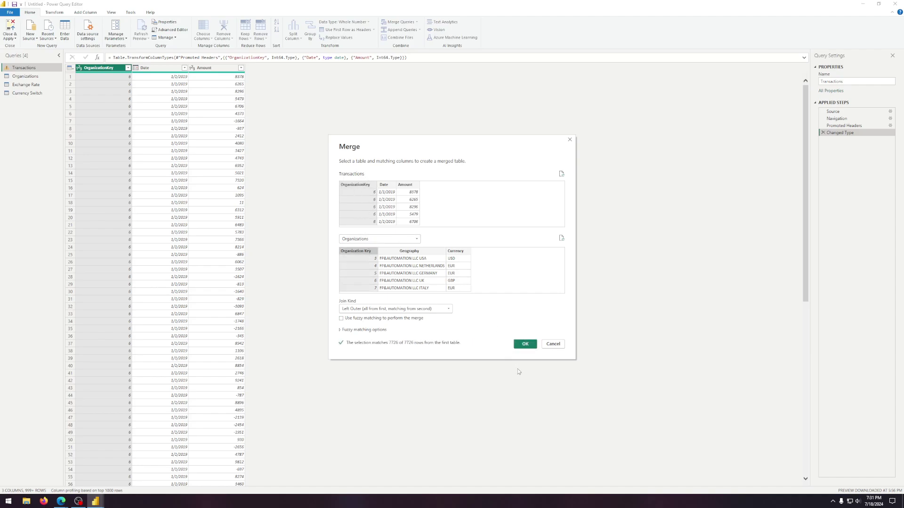
pyautogui.click(525, 344)
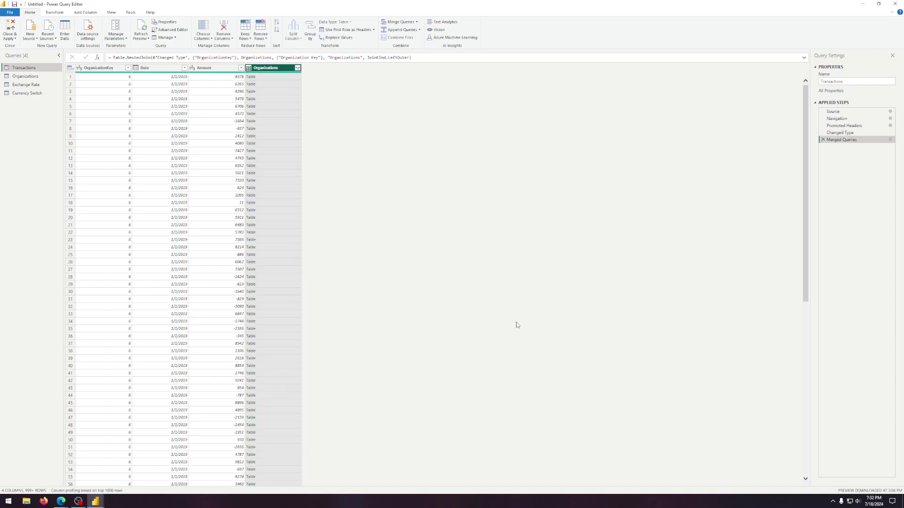
# Expand the merged Organizations column to include only Currency, then review the resulting rows.
pyautogui.click(298, 68)
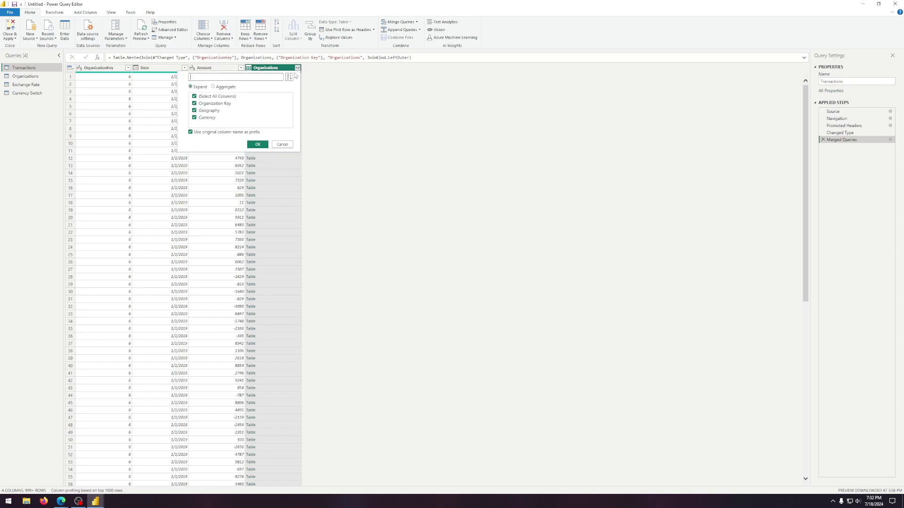
pyautogui.click(195, 111)
pyautogui.click(195, 104)
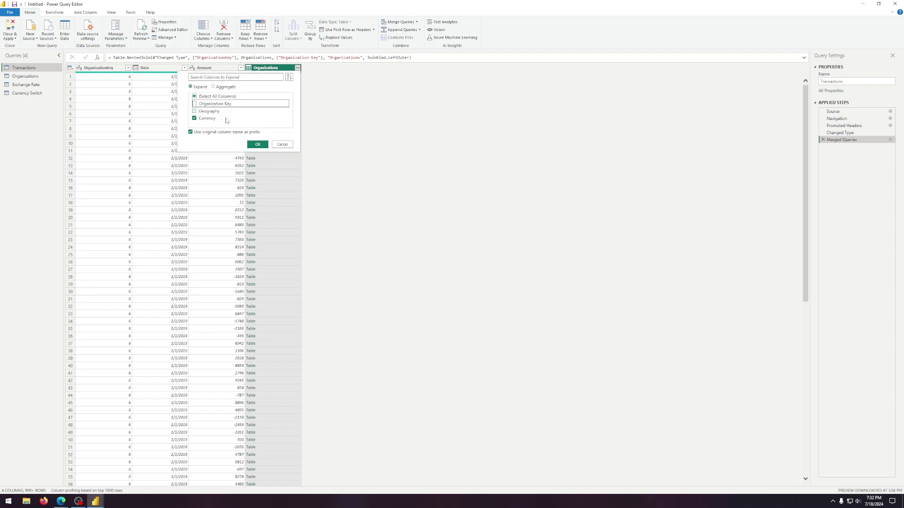
pyautogui.click(257, 144)
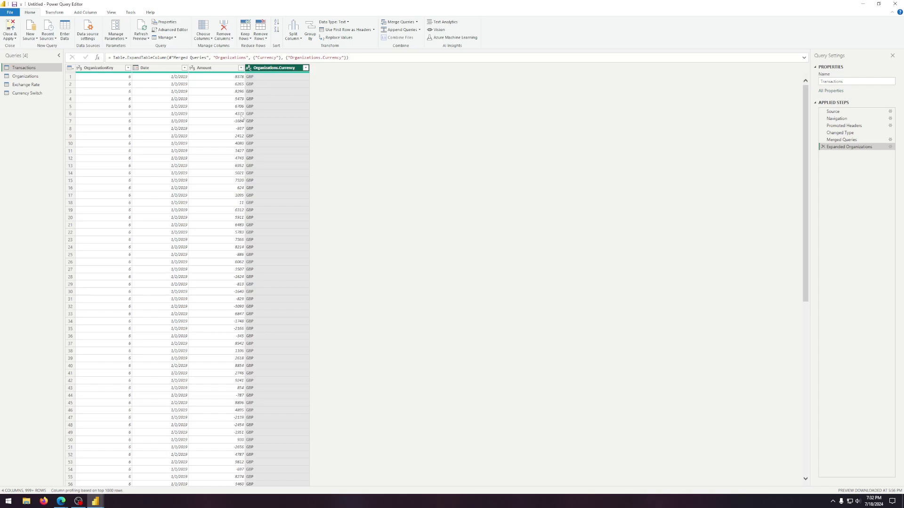
pyautogui.scroll(-14, 254, 178)
pyautogui.scroll(-9, 255, 178)
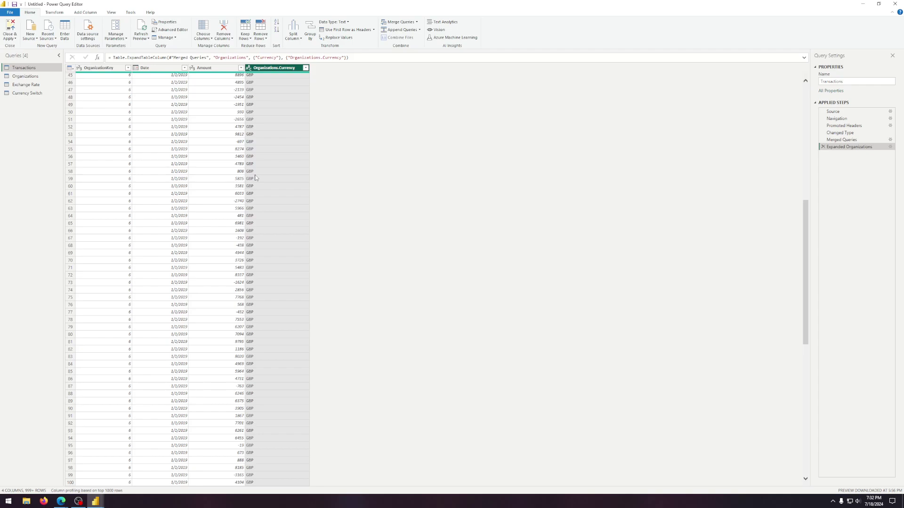
pyautogui.scroll(20, 257, 176)
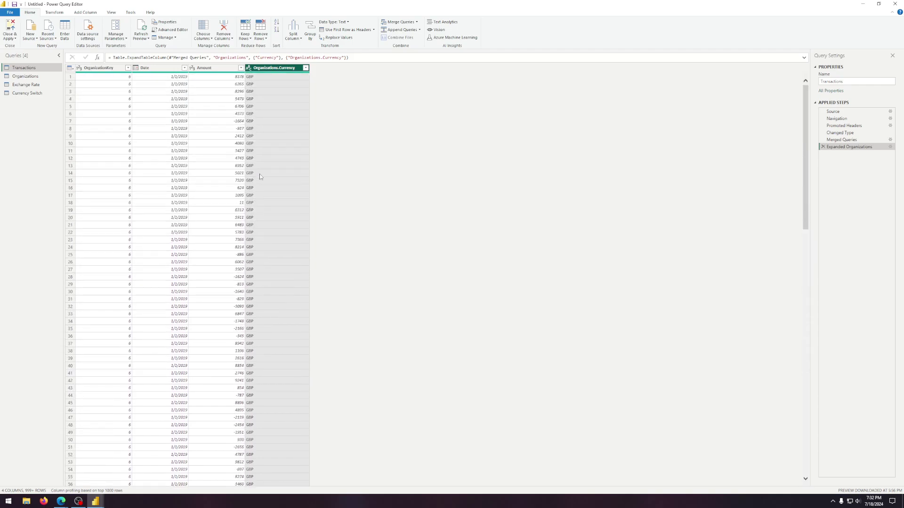
# Rename the expanded Organizations.Currency column as Transaction Currency.
pyautogui.doubleClick(281, 69)
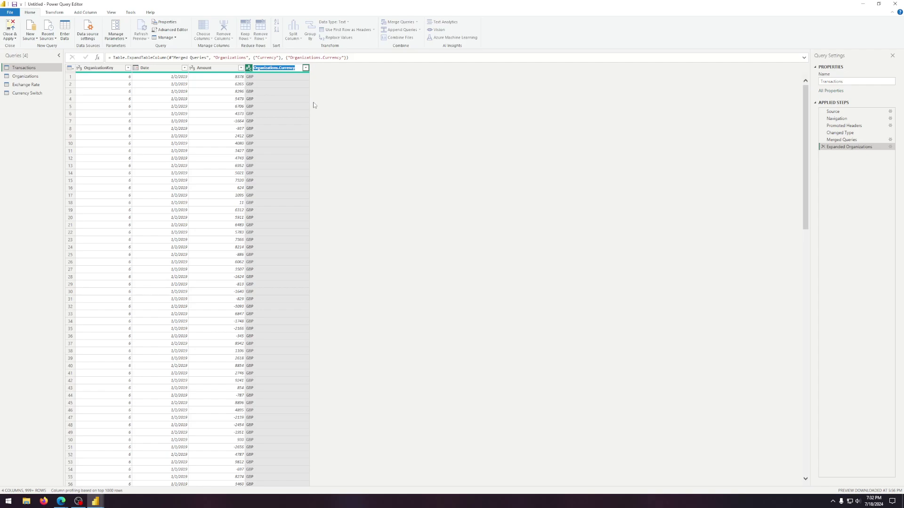
pyautogui.write('Tra')
pyautogui.press('Return')
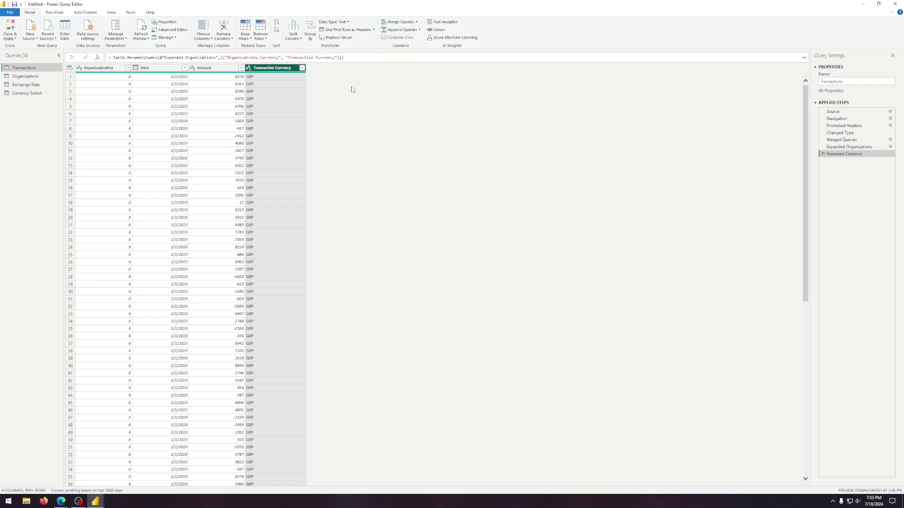
# Count the rows of the Transactions query as a baseline, then remove the counting step.
pyautogui.click(54, 14)
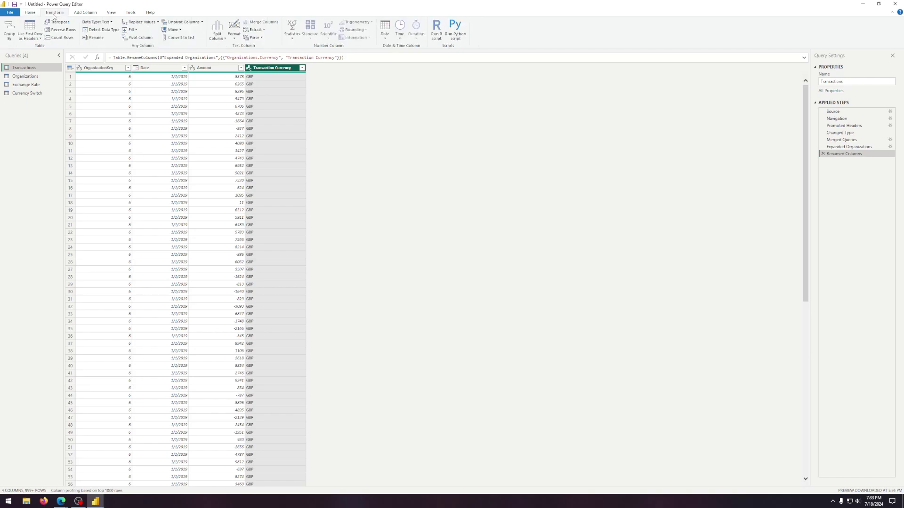
pyautogui.click(61, 38)
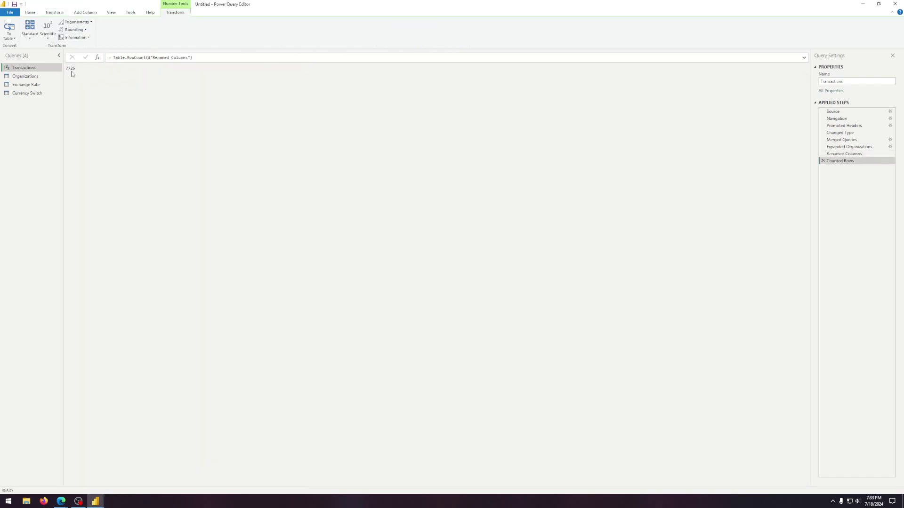
pyautogui.click(823, 161)
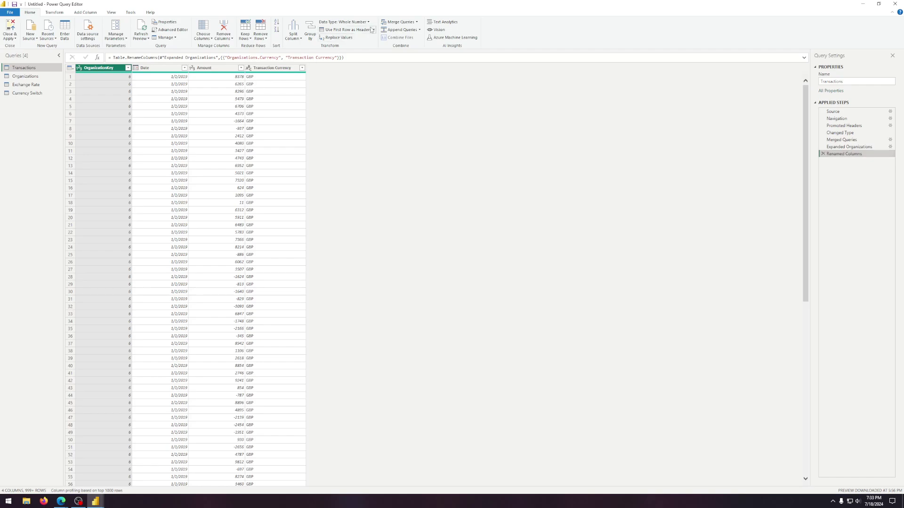
# Try to merge Transactions with Exchange Rate as a left outer join, matching only Transaction Currency to Currency.
pyautogui.click(398, 22)
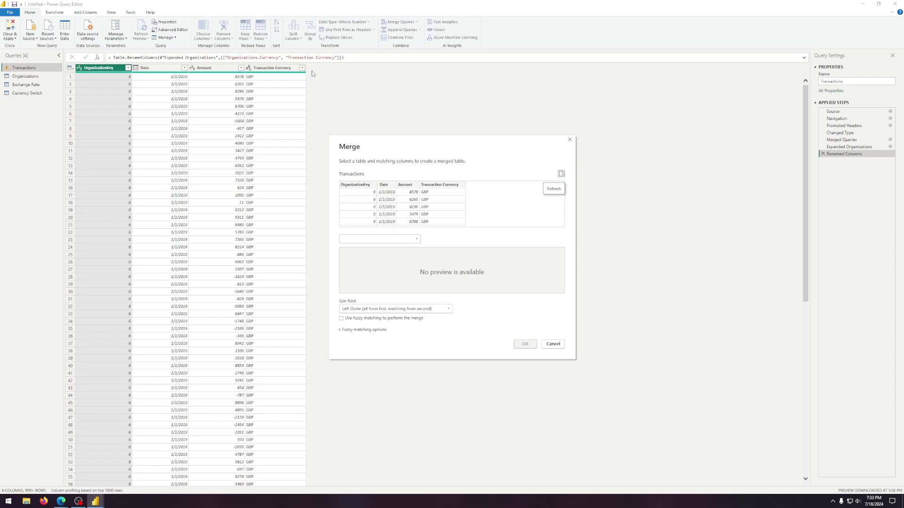
pyautogui.click(363, 241)
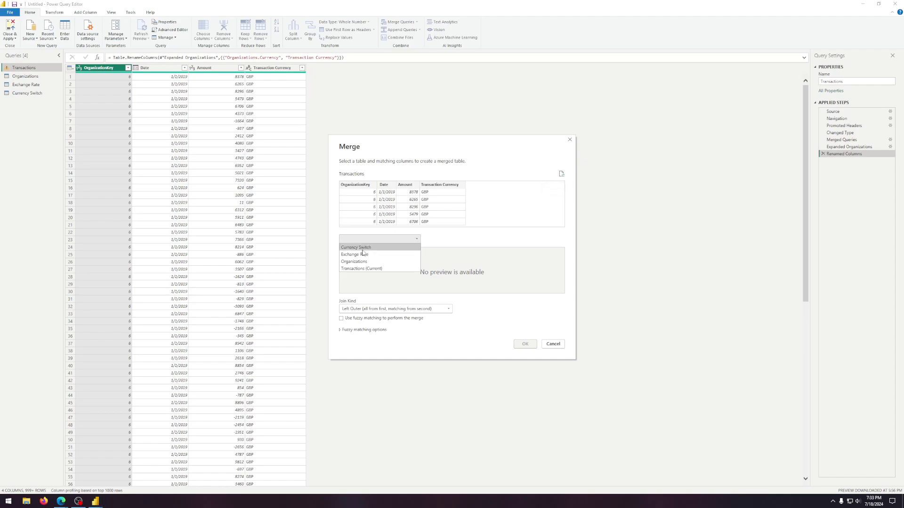
pyautogui.click(363, 254)
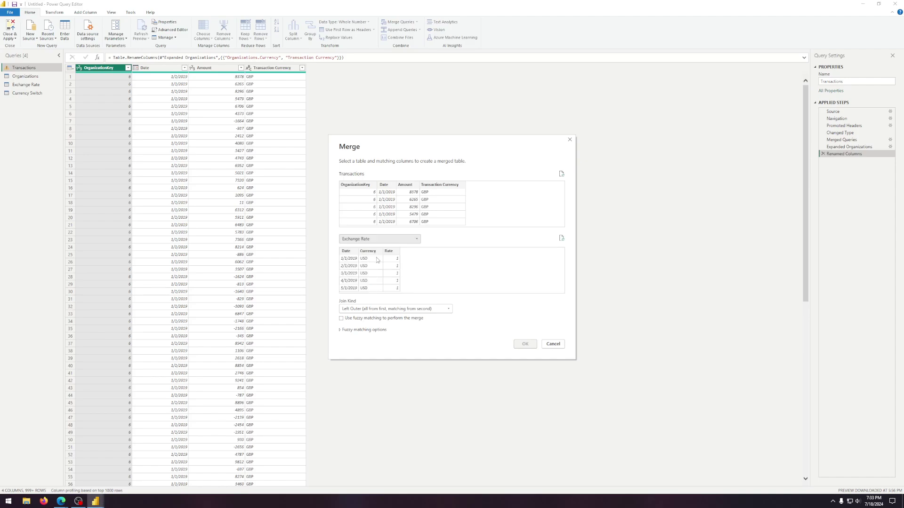
pyautogui.click(442, 196)
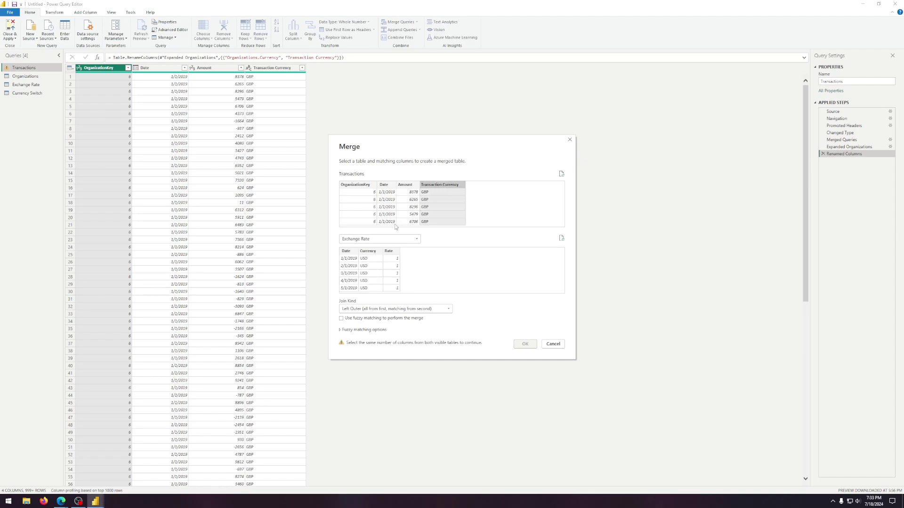
pyautogui.click(373, 253)
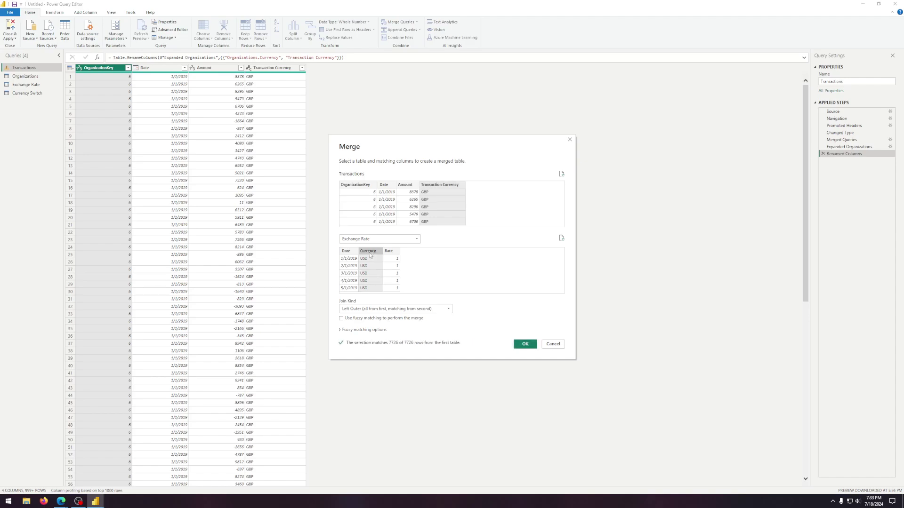
pyautogui.click(520, 346)
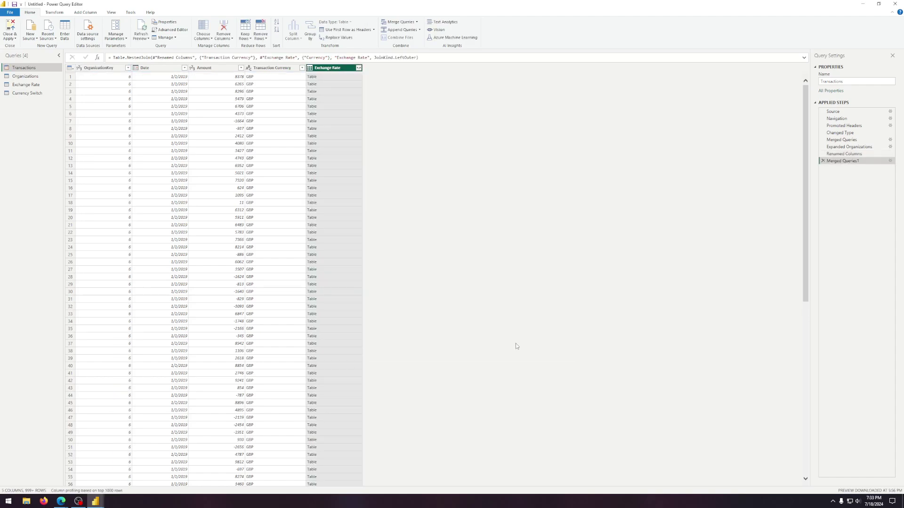
# Expand the merged Exchange Rate column to include only Rate, leaving out Date and Currency.
pyautogui.click(359, 67)
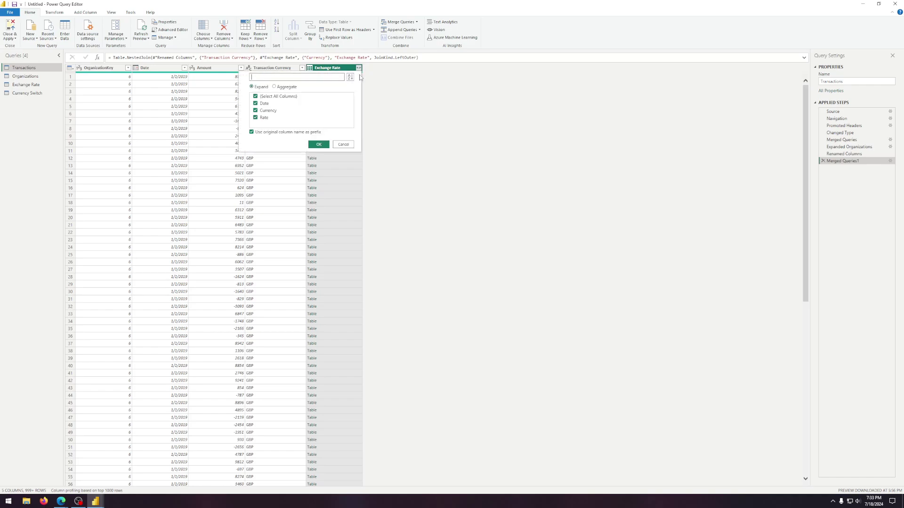
pyautogui.click(255, 110)
pyautogui.click(256, 103)
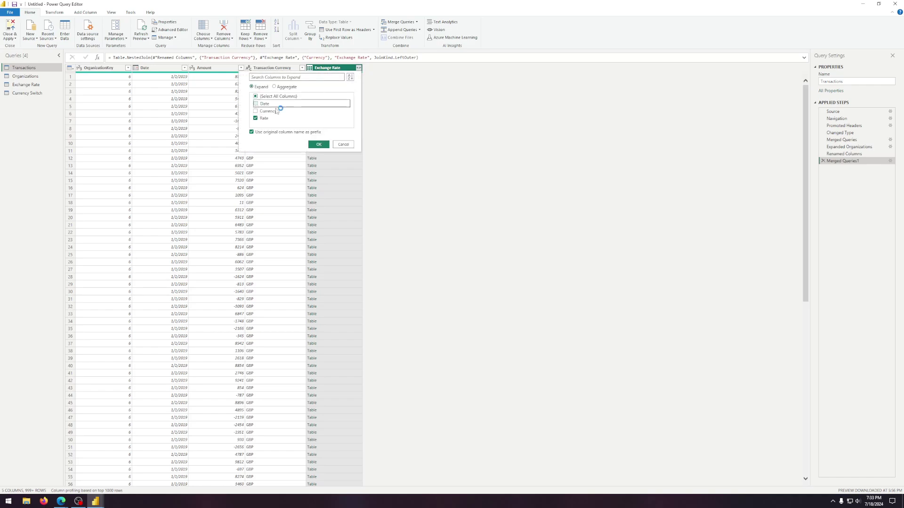
pyautogui.click(319, 144)
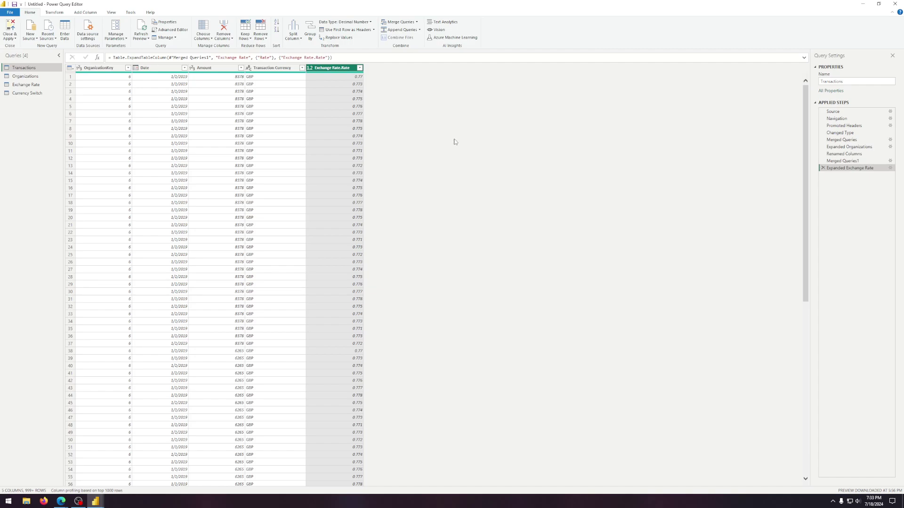
# Count the rows of the expanded query, then delete the row count, Exchange Rate expansion and currency-only merge steps.
pyautogui.click(60, 14)
pyautogui.click(67, 39)
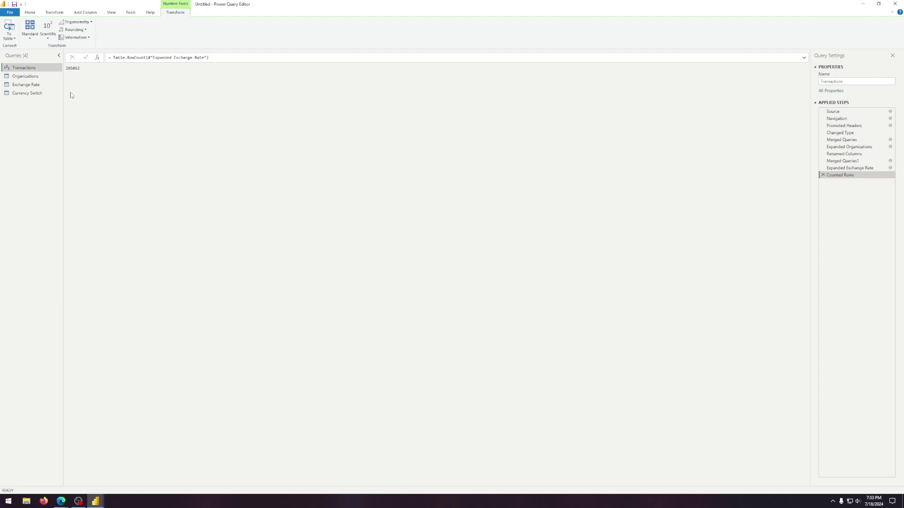
pyautogui.click(823, 176)
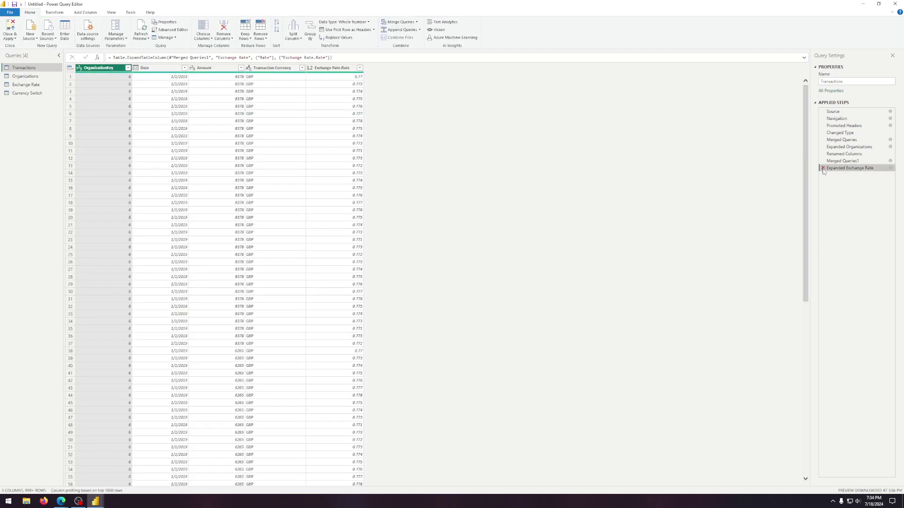
pyautogui.click(823, 168)
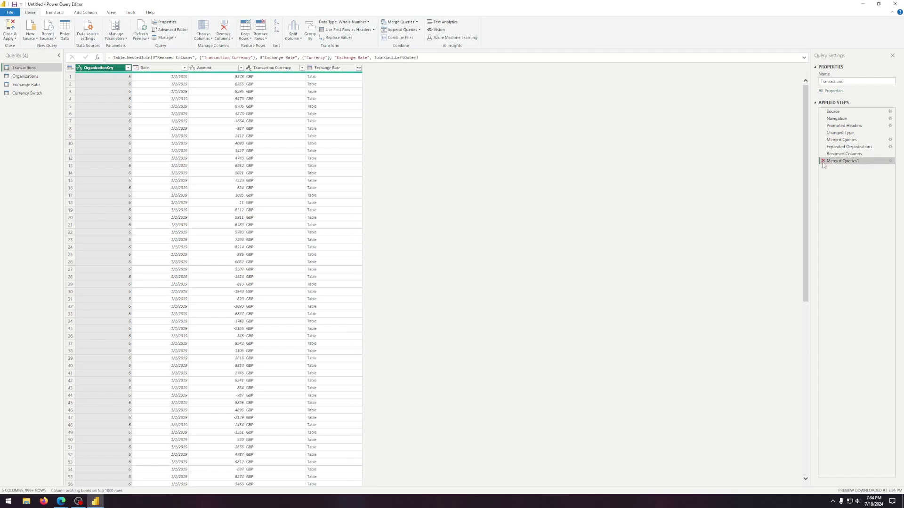
pyautogui.click(823, 161)
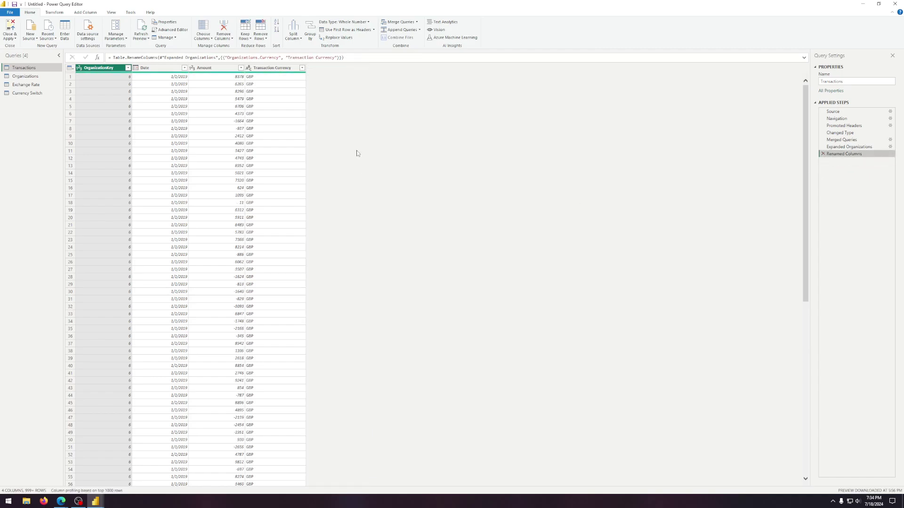
# Merge Transactions with Exchange Rate as a left outer join, matching Date to Date and Transaction Currency to Currency.
pyautogui.click(394, 23)
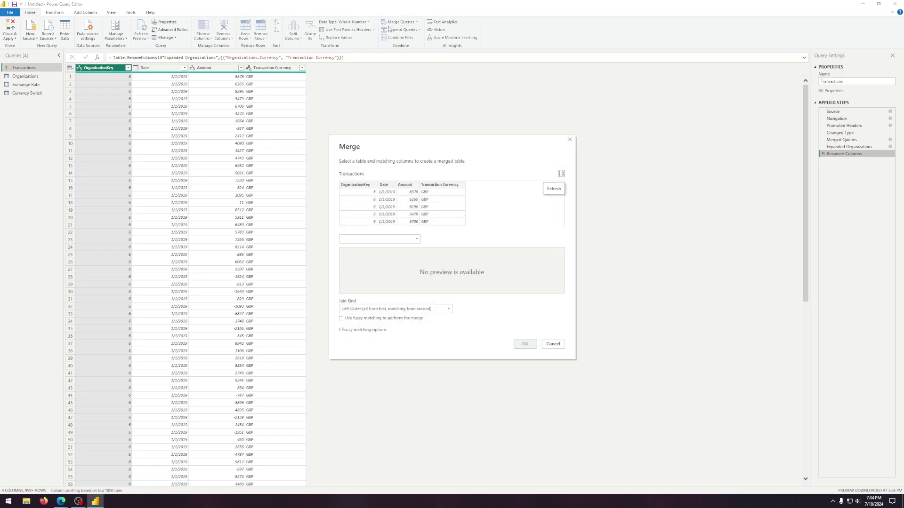
pyautogui.click(358, 239)
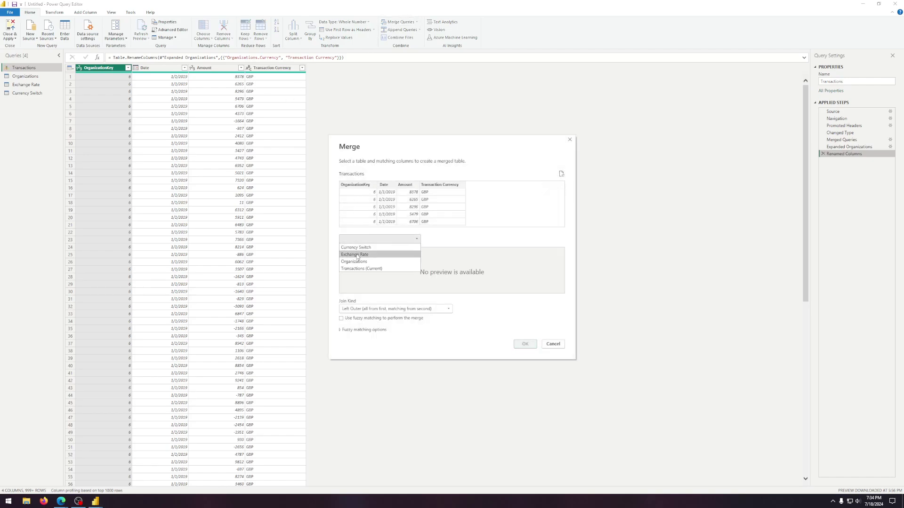
pyautogui.click(361, 256)
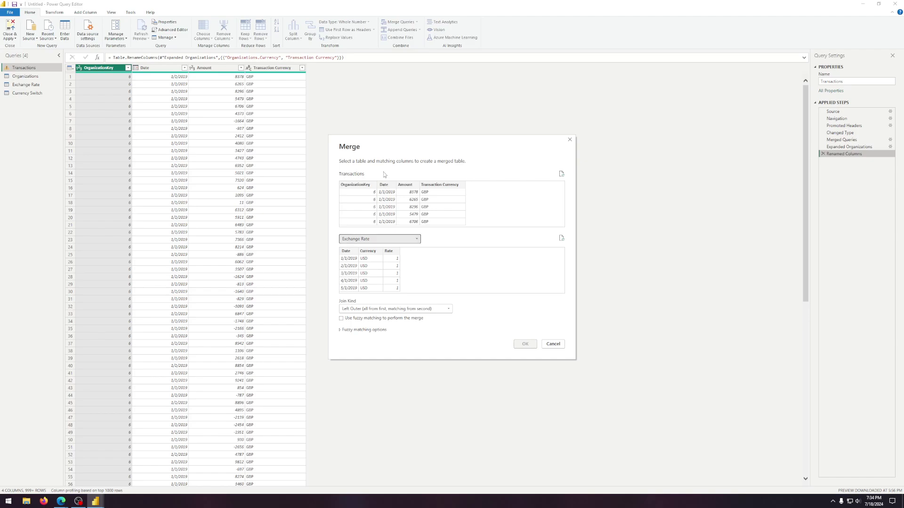
pyautogui.click(387, 187)
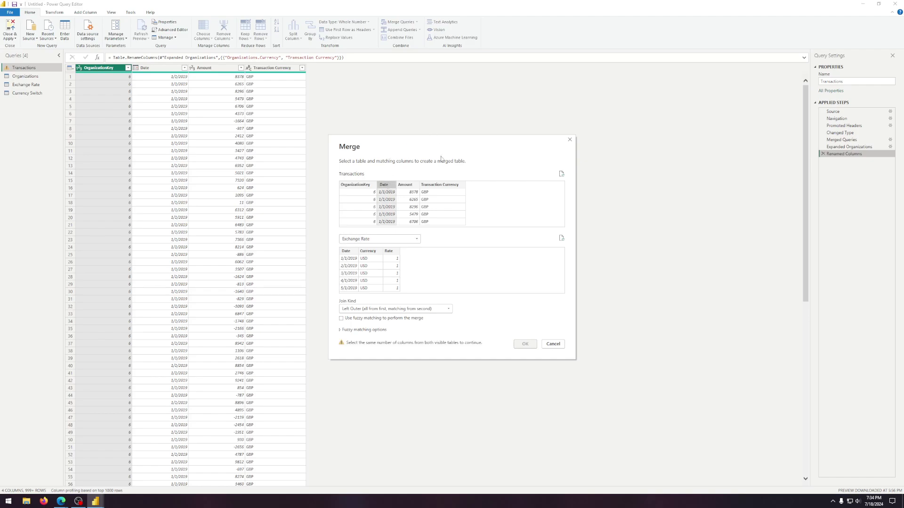
pyautogui.keyDown('ctrl'); pyautogui.click(441, 187); pyautogui.keyUp('ctrl')
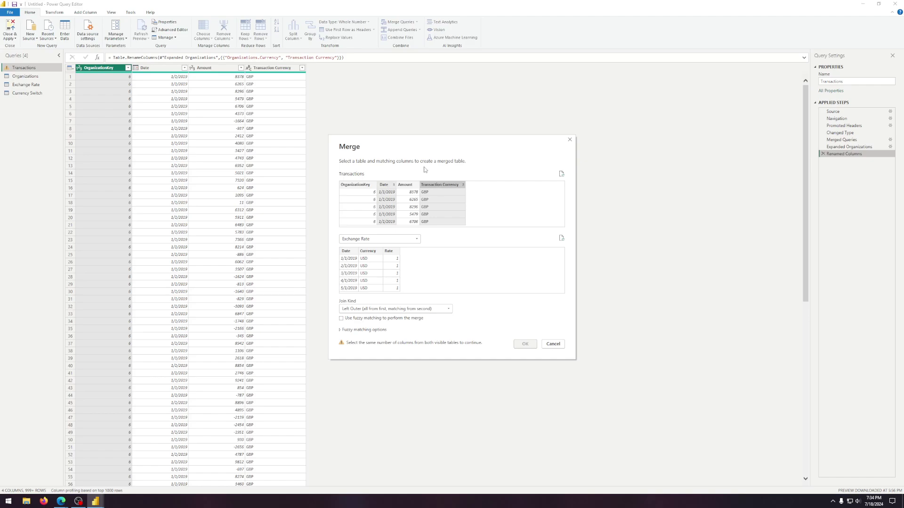
pyautogui.click(346, 253)
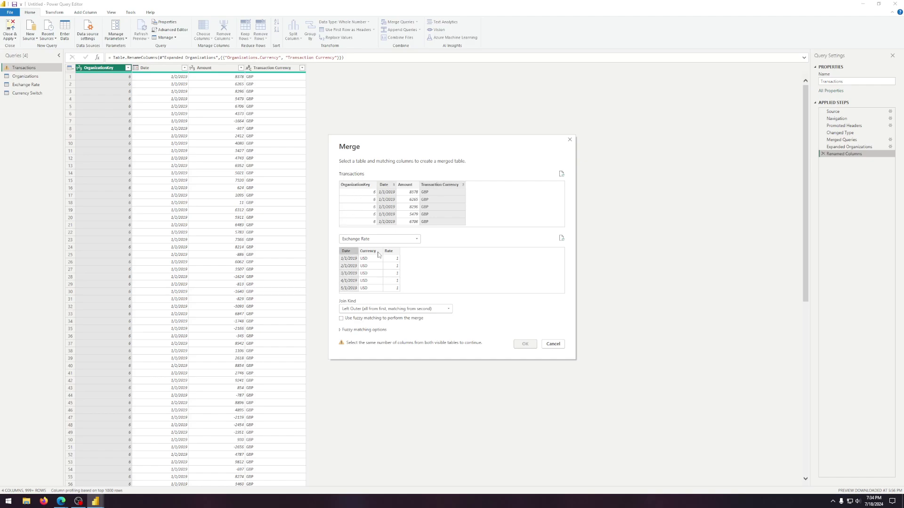
pyautogui.keyDown('ctrl'); pyautogui.click(369, 253); pyautogui.keyUp('ctrl')
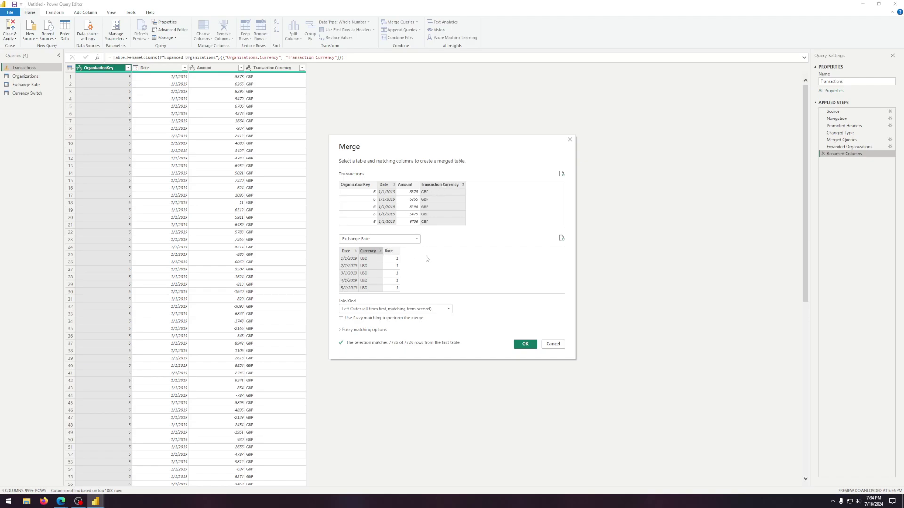
pyautogui.click(525, 344)
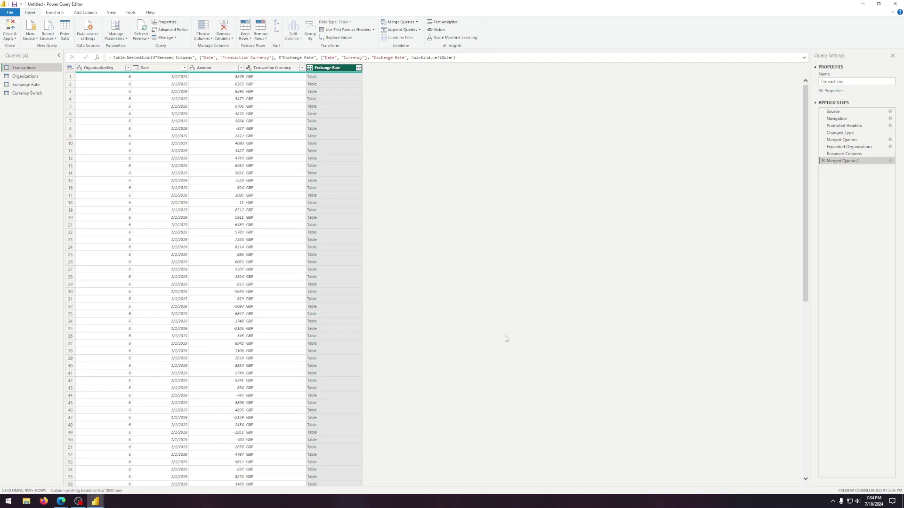
# Expand the Exchange Rate column from the two-key merge to include only Rate.
pyautogui.click(359, 67)
pyautogui.click(256, 111)
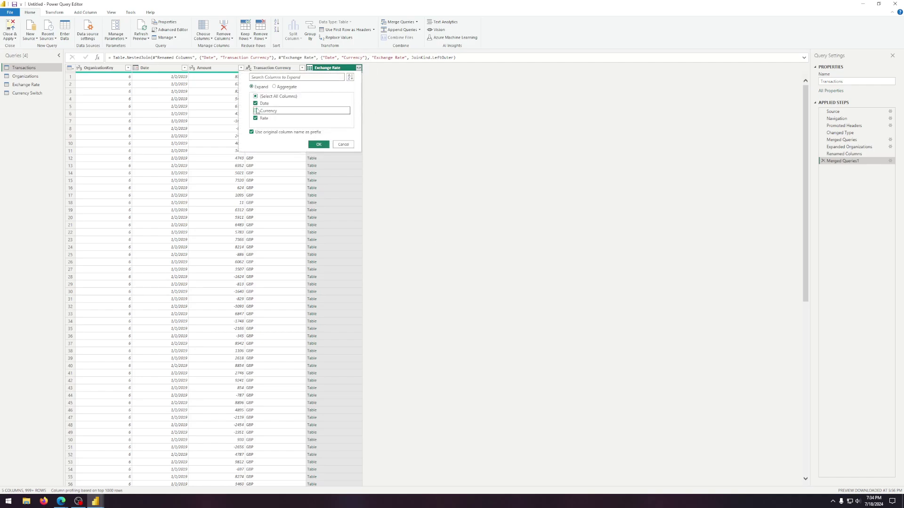
pyautogui.click(256, 103)
pyautogui.click(318, 144)
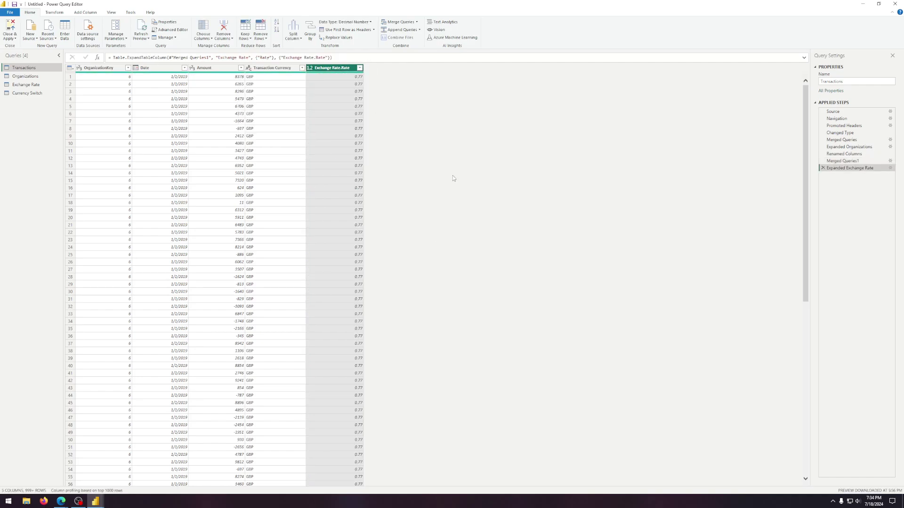
# Count the Transactions rows after the Exchange Rate expansion to check for duplicates, then remove the counting step.
pyautogui.click(54, 13)
pyautogui.click(60, 40)
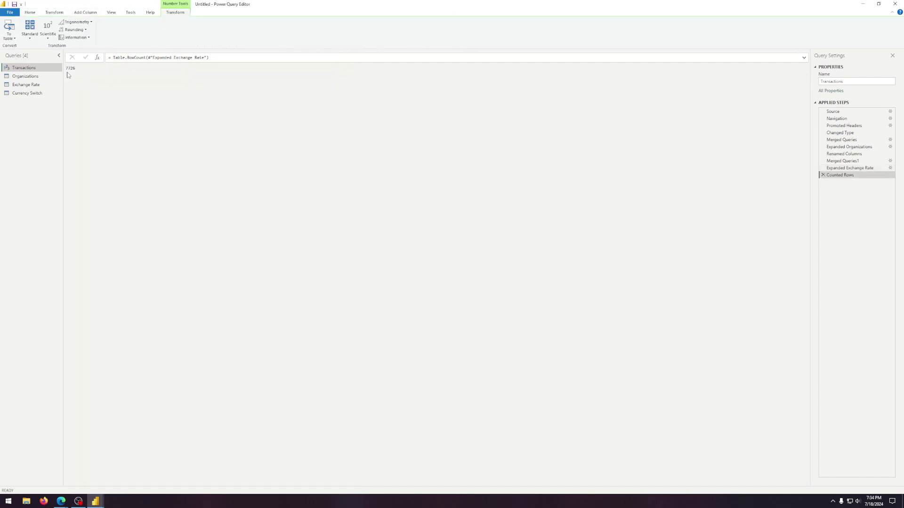
pyautogui.click(823, 175)
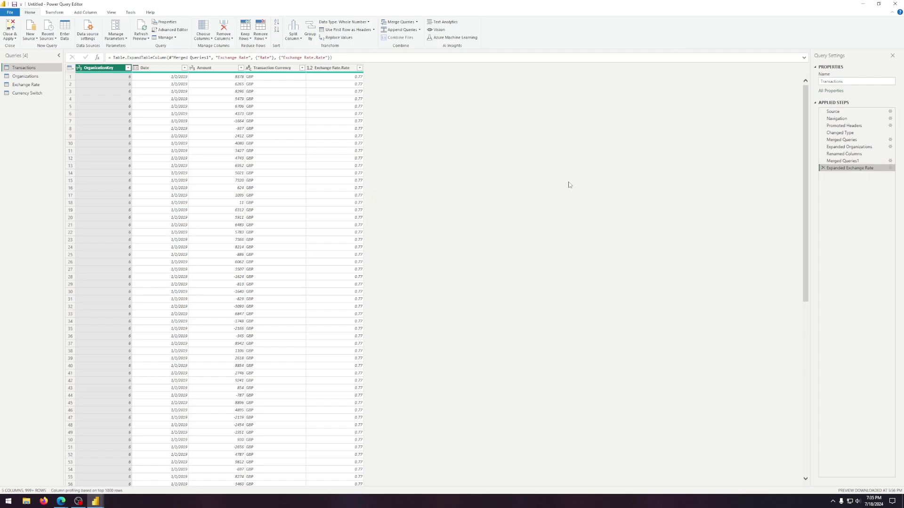
# Rename the expanded Exchange Rate.Rate column as Exchange Rate.
pyautogui.click(325, 72)
pyautogui.doubleClick(325, 71)
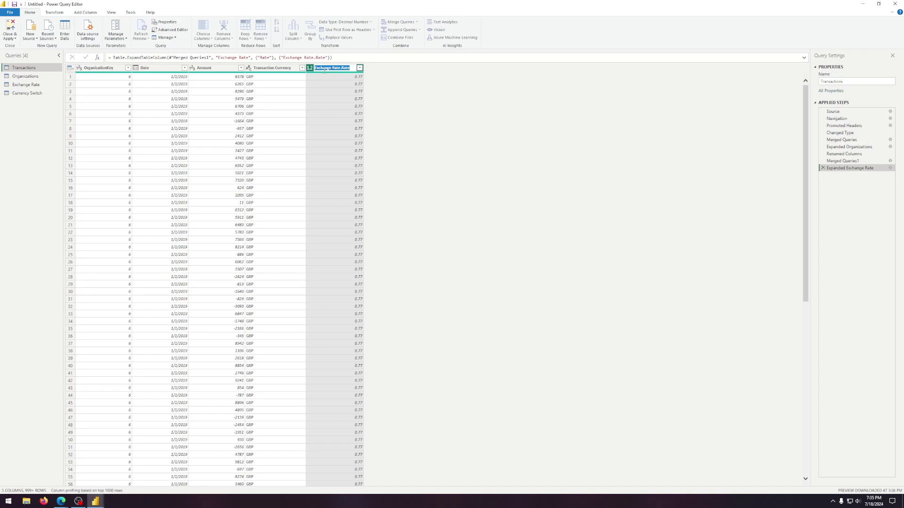
pyautogui.write('Exchange Rate')
pyautogui.press('Return')
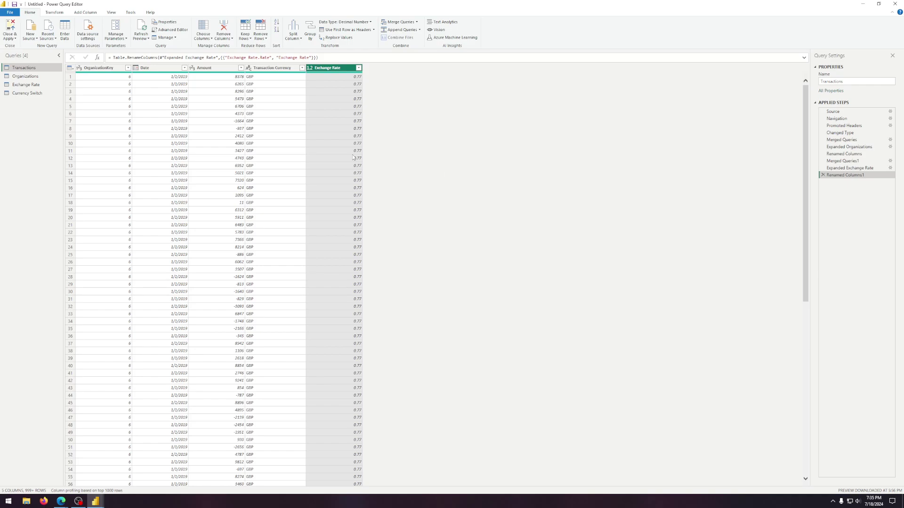
# Add a column to Transactions that multiplies Amount by the values in the Exchange Rate column.
pyautogui.click(221, 71)
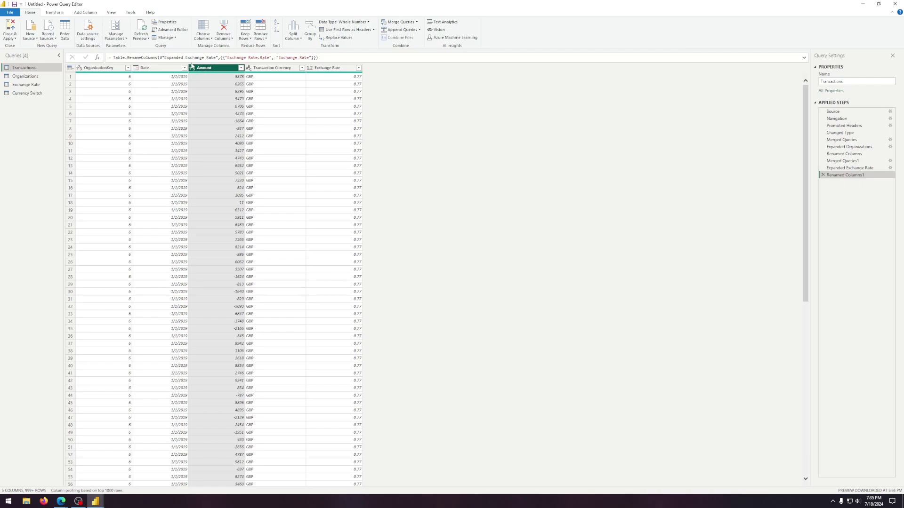
pyautogui.click(87, 12)
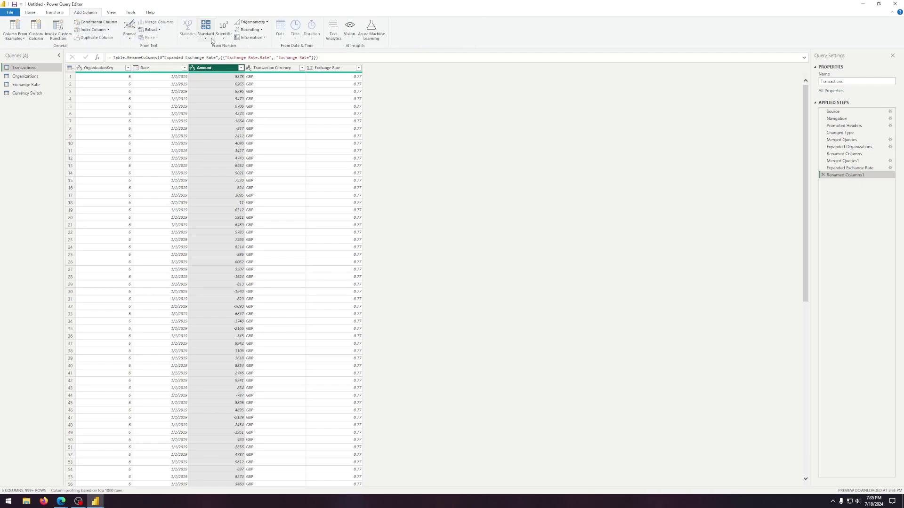
pyautogui.click(207, 41)
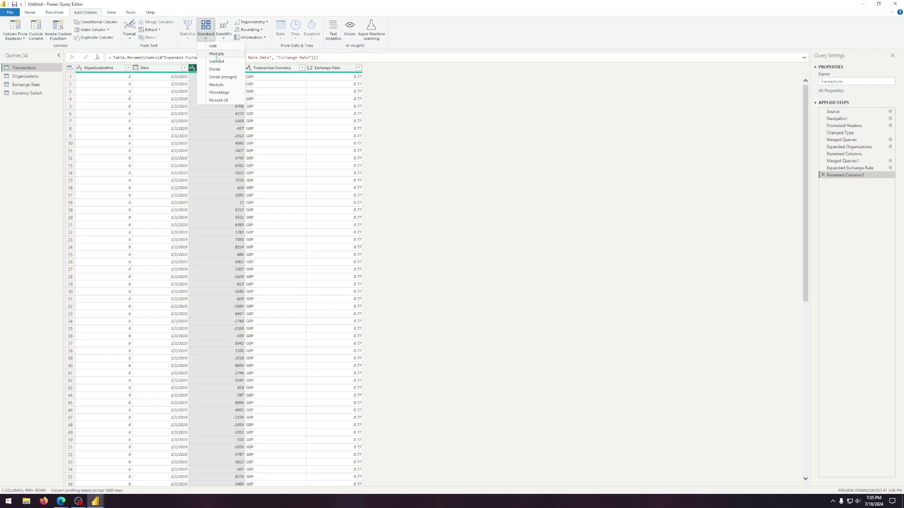
pyautogui.click(217, 54)
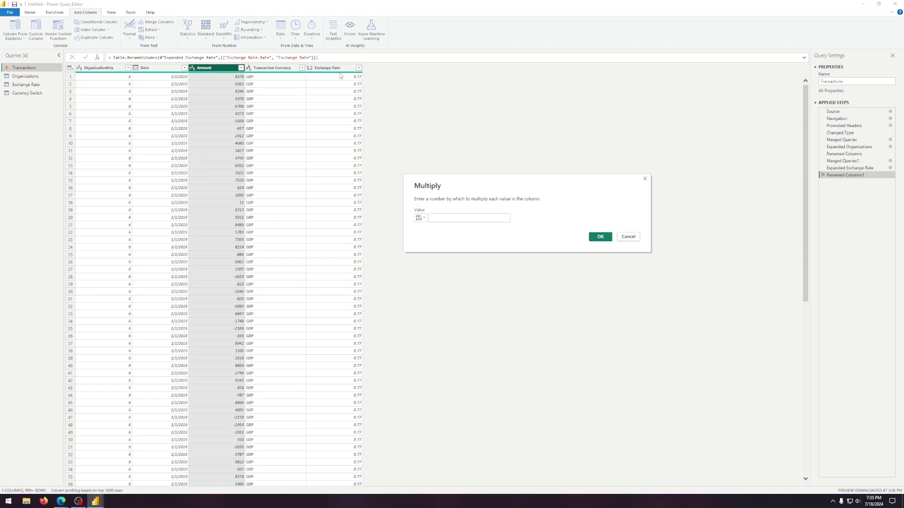
pyautogui.click(421, 219)
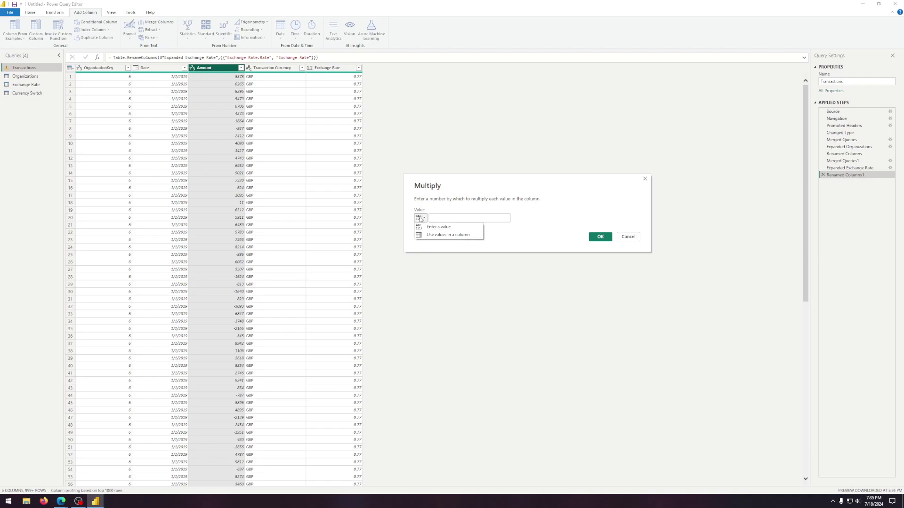
pyautogui.click(437, 235)
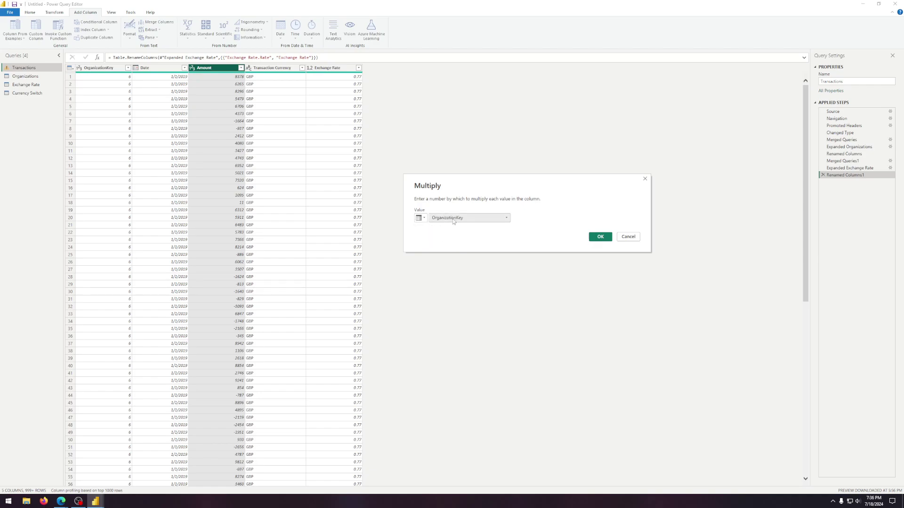
pyautogui.click(453, 219)
pyautogui.click(451, 234)
pyautogui.click(607, 237)
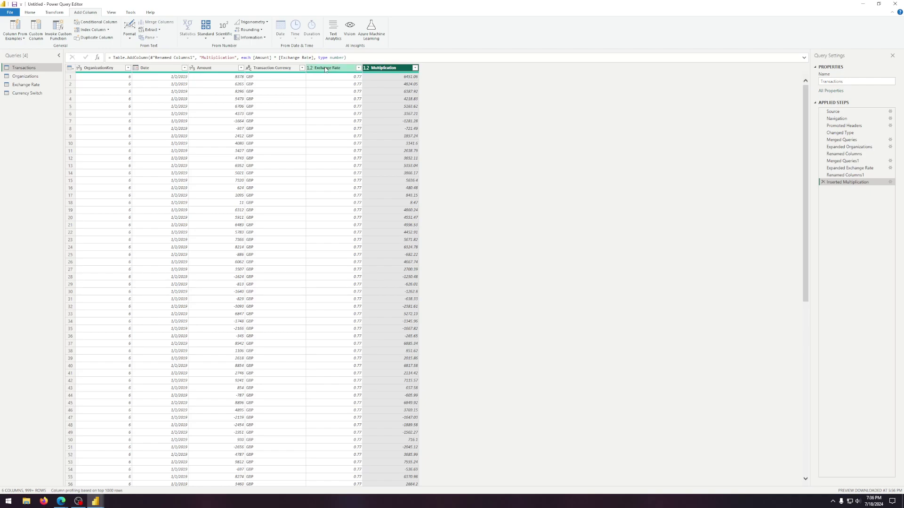
# Rename the new multiplication column as USD Amount, and close and apply the query changes to the report.
pyautogui.doubleClick(379, 69)
pyautogui.write('US')
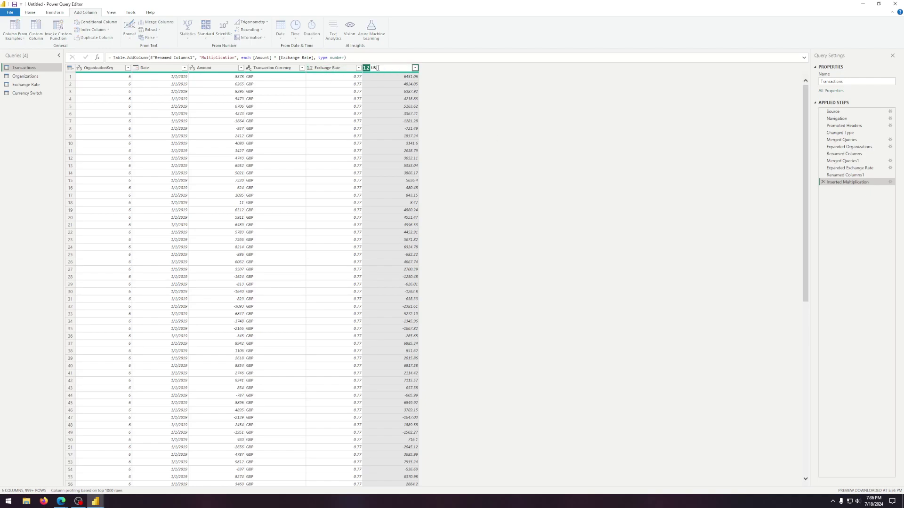
pyautogui.write('D Amount')
pyautogui.press('Return')
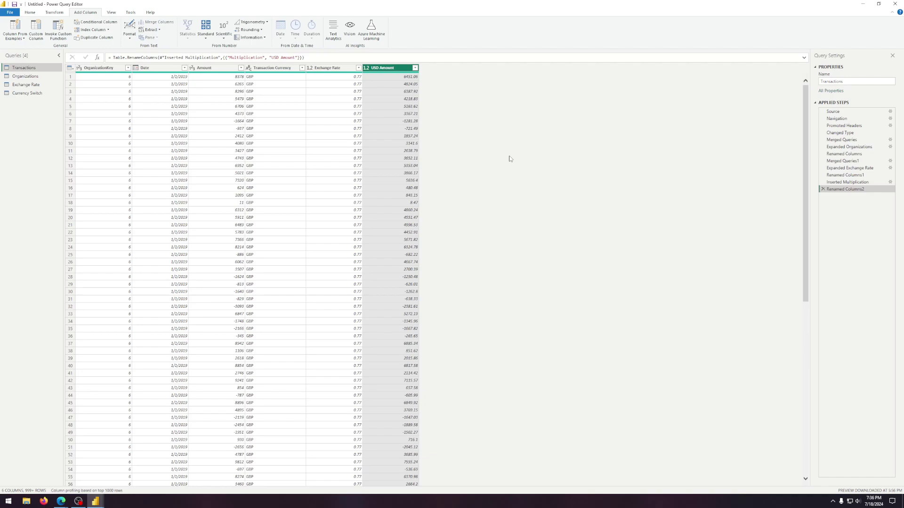
pyautogui.click(32, 12)
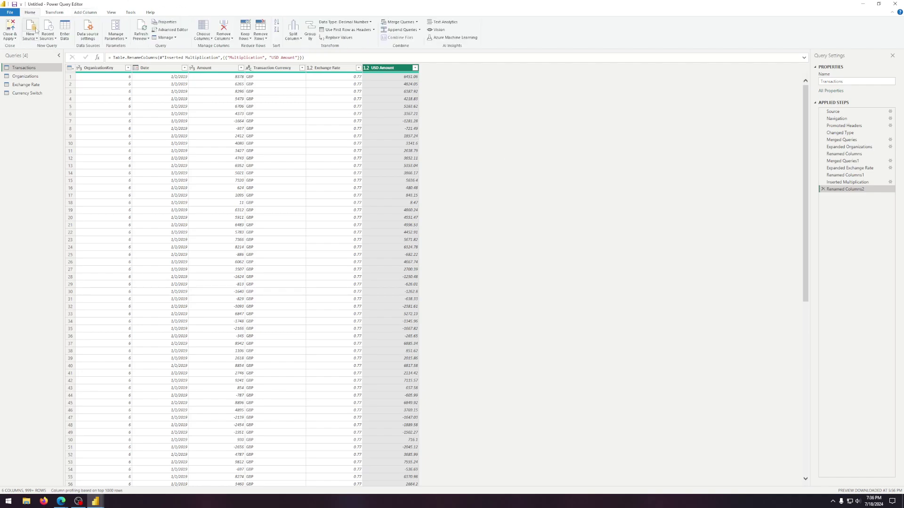
pyautogui.click(7, 28)
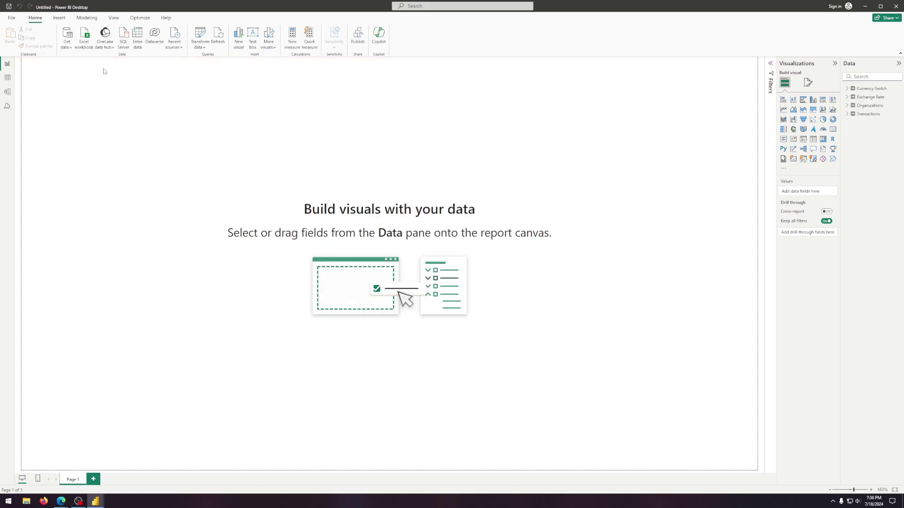
# Create and load a blank table named Currency Calculation to hold the measures.
pyautogui.click(140, 35)
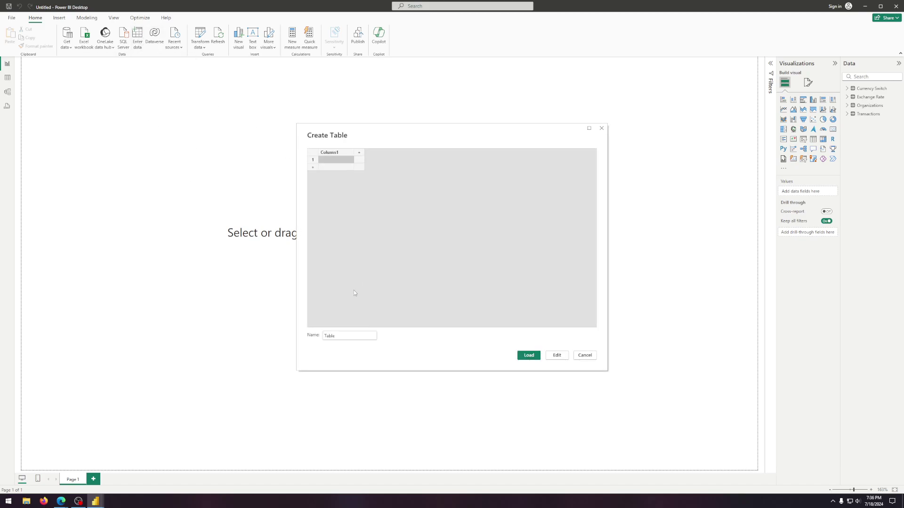
pyautogui.doubleClick(348, 340)
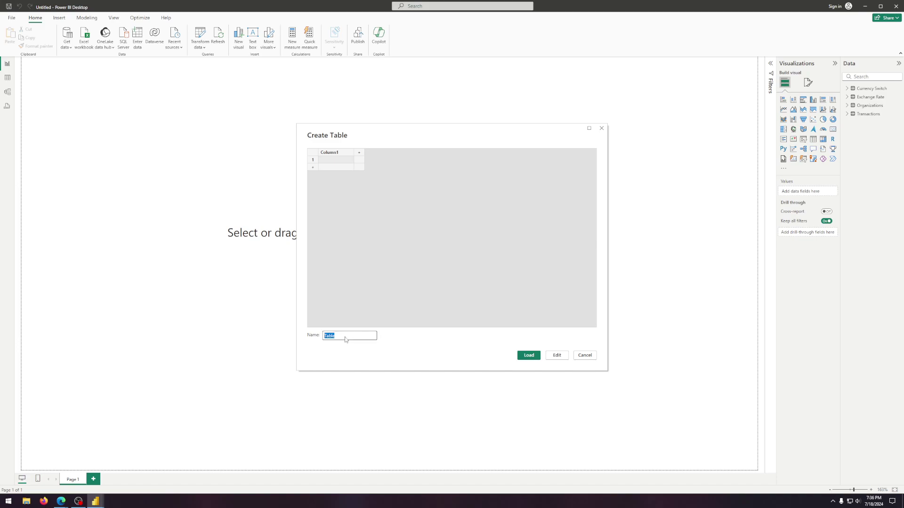
pyautogui.write('Currency Calculation')
pyautogui.click(531, 357)
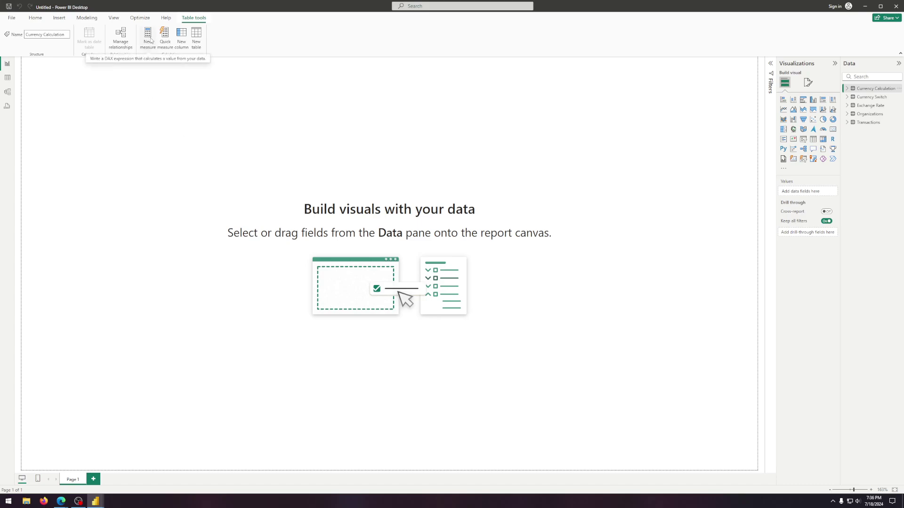
# Add the measure Local Amount = SUM(Transactions[Amount]) to the Currency Calculation table.
pyautogui.click(149, 39)
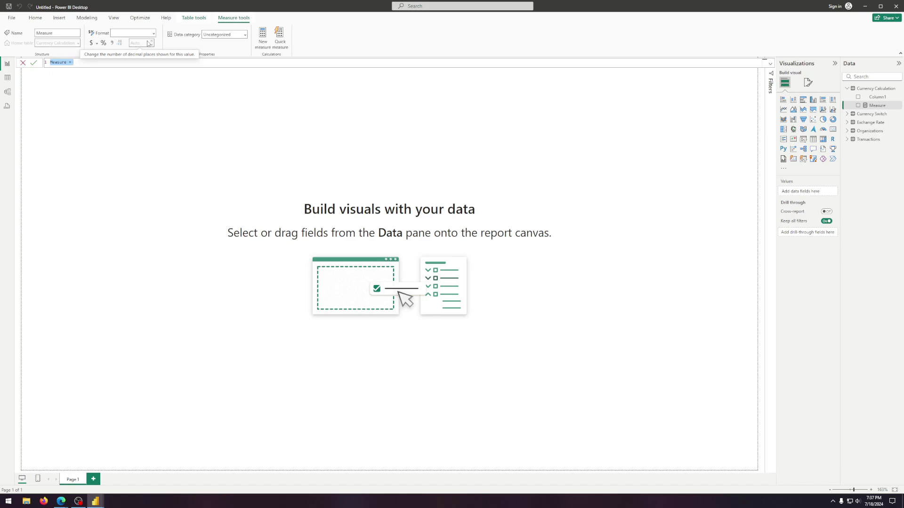
pyautogui.write('Local')
pyautogui.write(' Amp')
pyautogui.write('unt = ')
pyautogui.write('Sum')
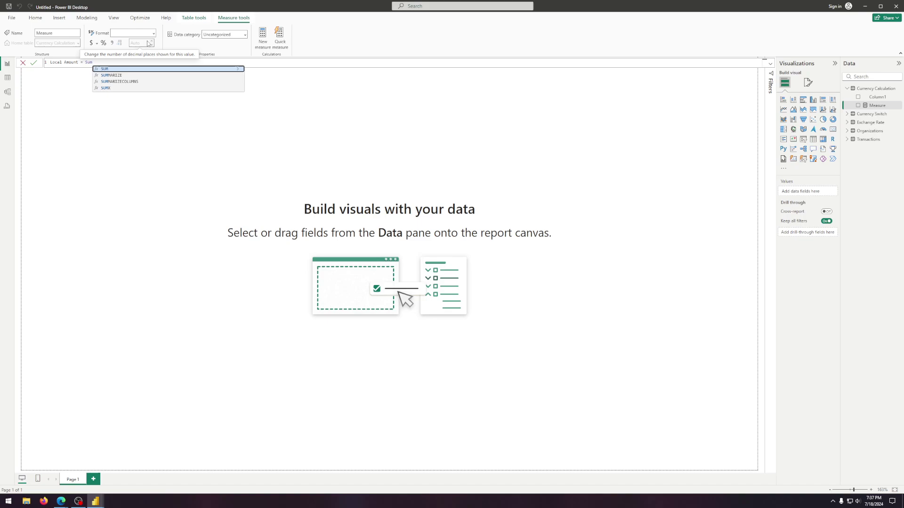
pyautogui.write('(t')
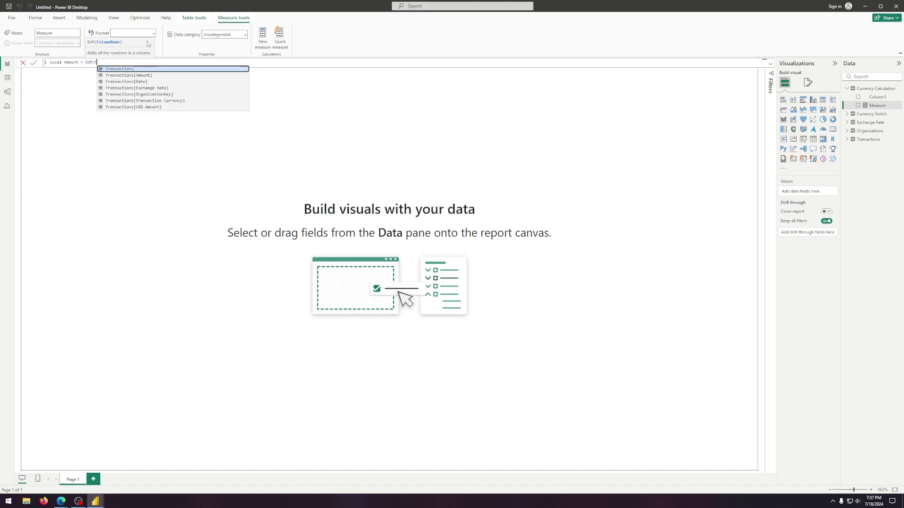
pyautogui.press('Down')
pyautogui.press('Down')
pyautogui.press('Down')
pyautogui.press('Down')
pyautogui.press('Down')
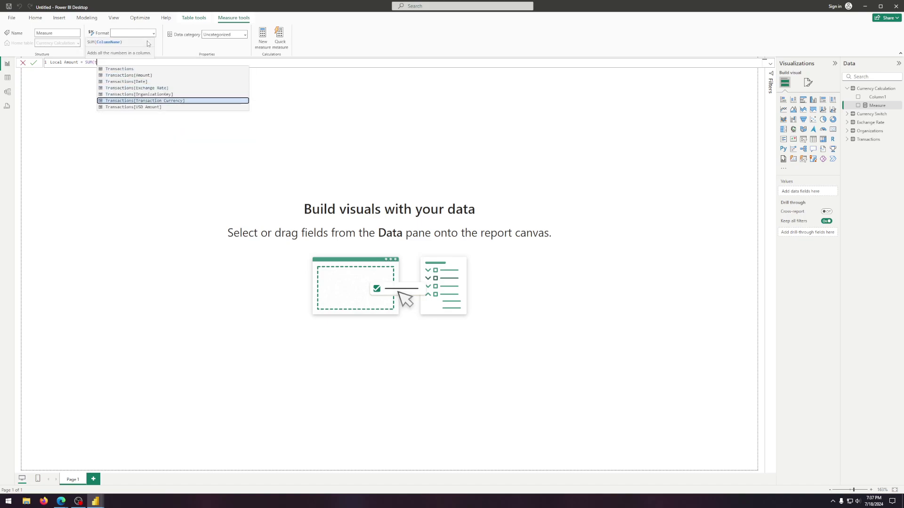
pyautogui.press('Up')
pyautogui.press('Up')
pyautogui.press('Up')
pyautogui.press('Up')
pyautogui.press('Tab')
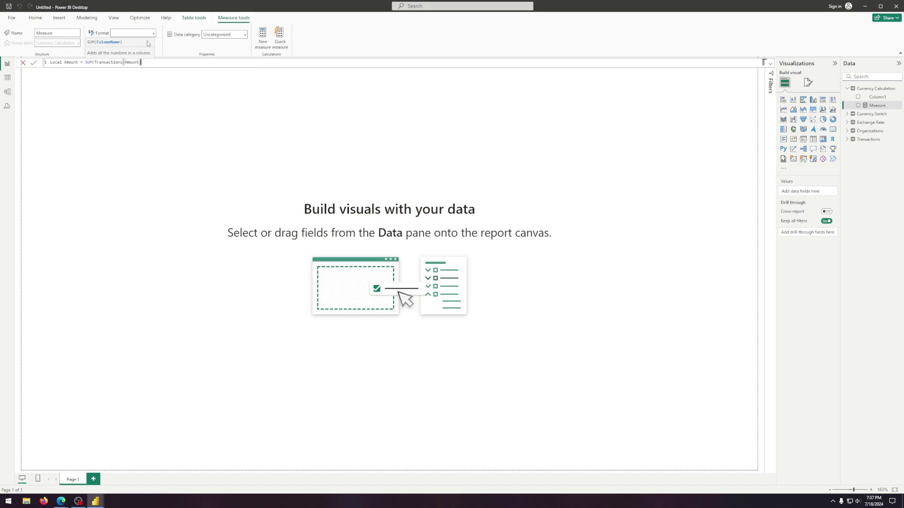
pyautogui.write(')')
pyautogui.press('Return')
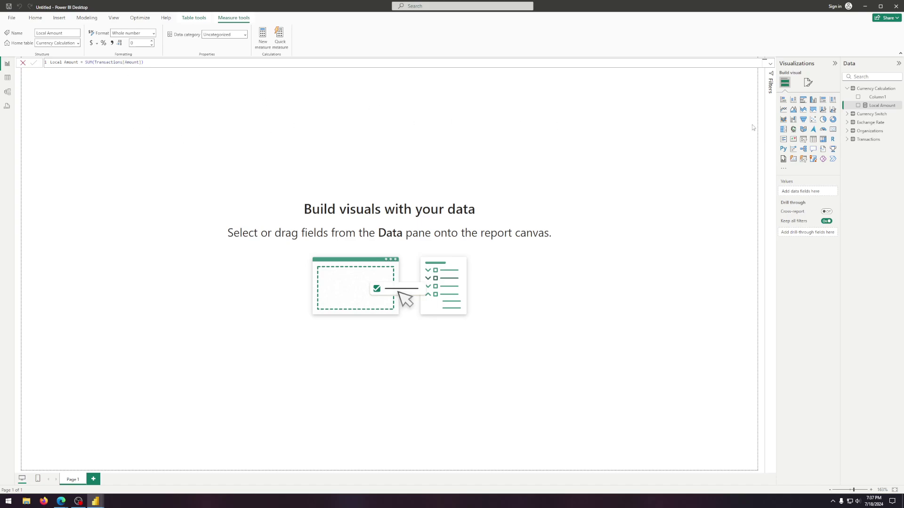
# Delete the empty Column1 from the Currency Calculation table.
pyautogui.rightClick(888, 102)
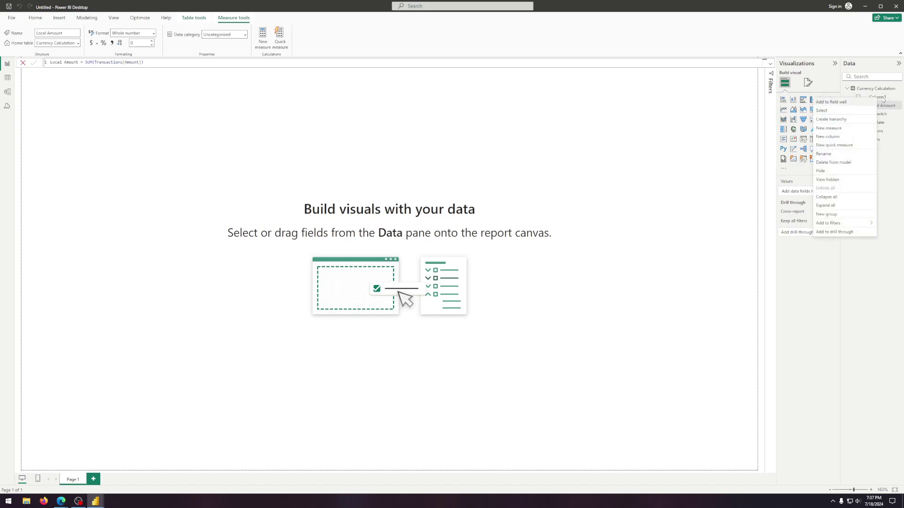
pyautogui.click(847, 162)
pyautogui.click(491, 265)
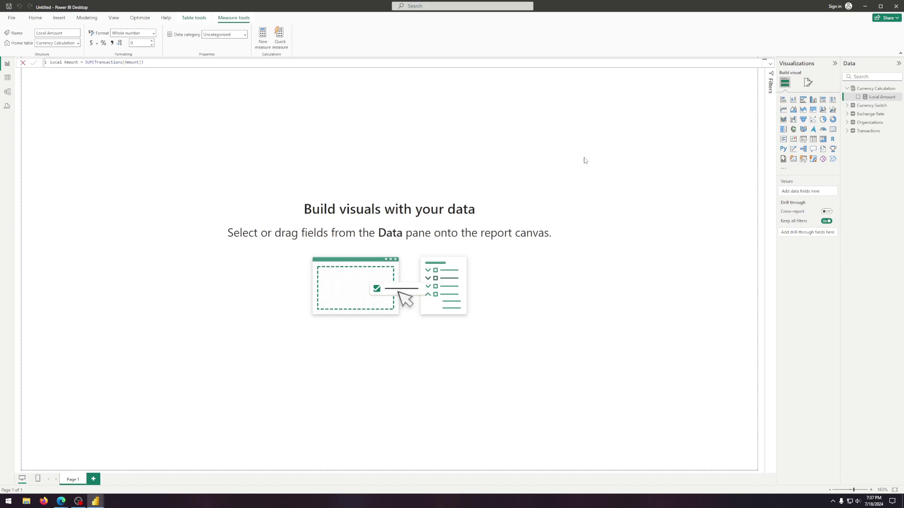
# Add the measure USD Amount = SUM(Transactions[USD Amount]) to the Currency Calculation table.
pyautogui.click(863, 90)
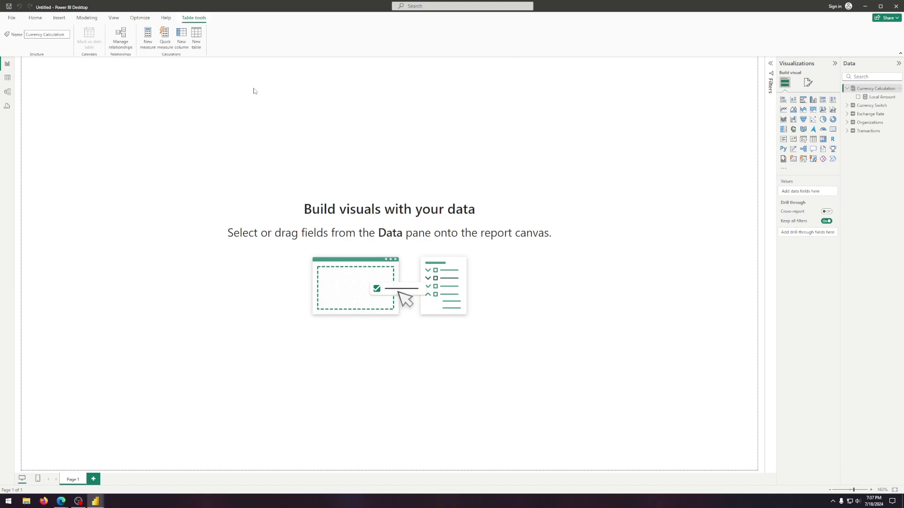
pyautogui.click(145, 43)
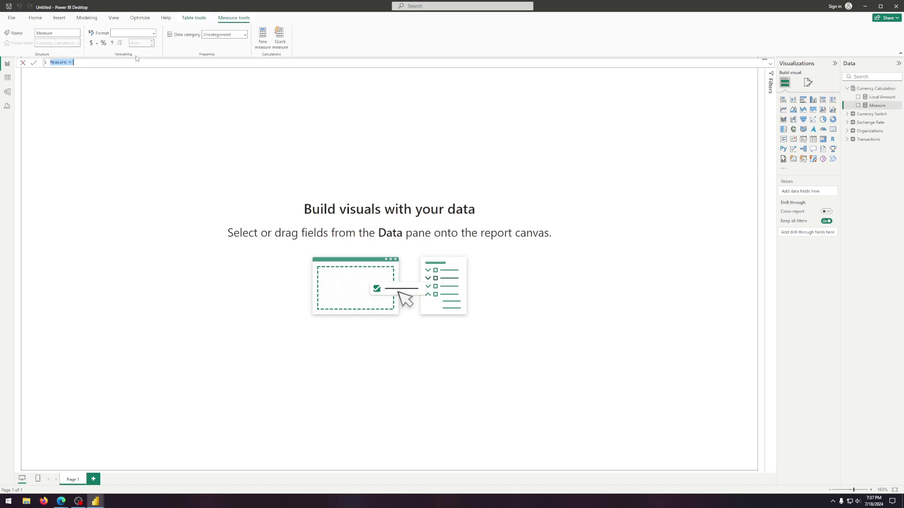
pyautogui.write('USD Amount = Su')
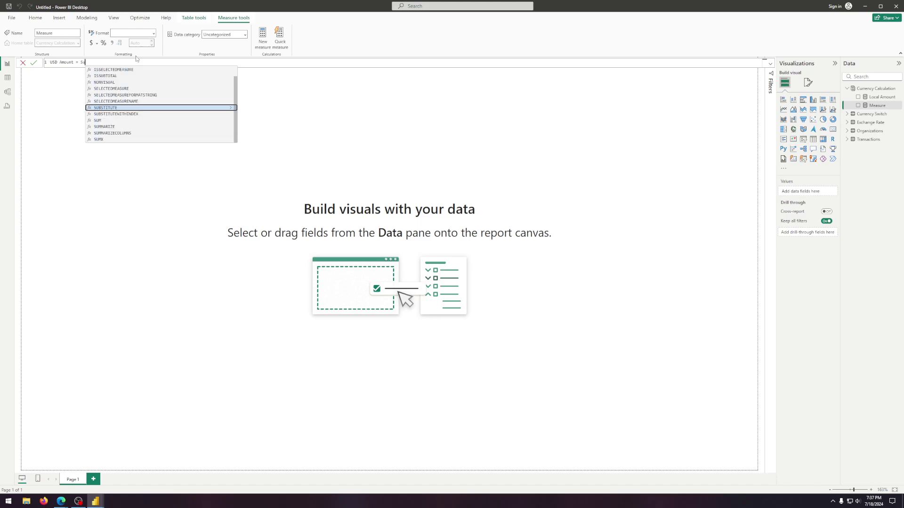
pyautogui.write('m(')
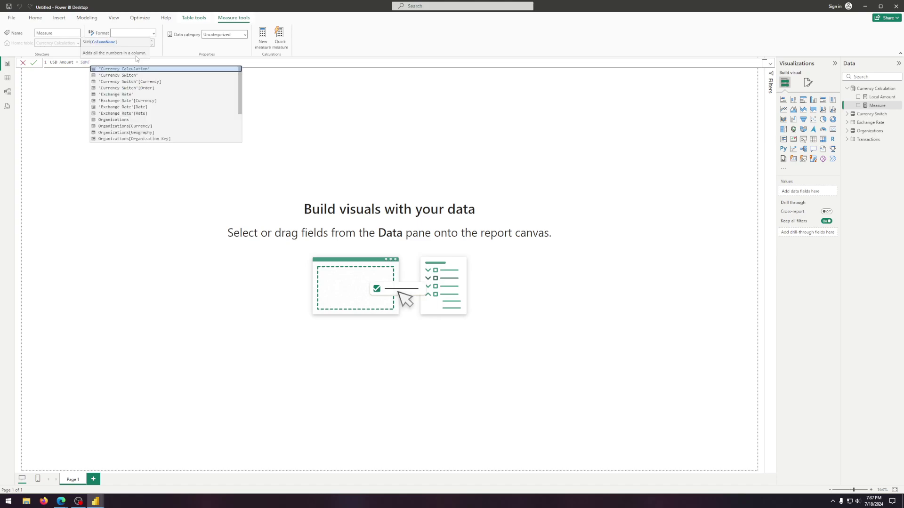
pyautogui.write('tra')
pyautogui.press('Down')
pyautogui.press('Down')
pyautogui.press('Down')
pyautogui.press('Down')
pyautogui.press('Down')
pyautogui.press('Down')
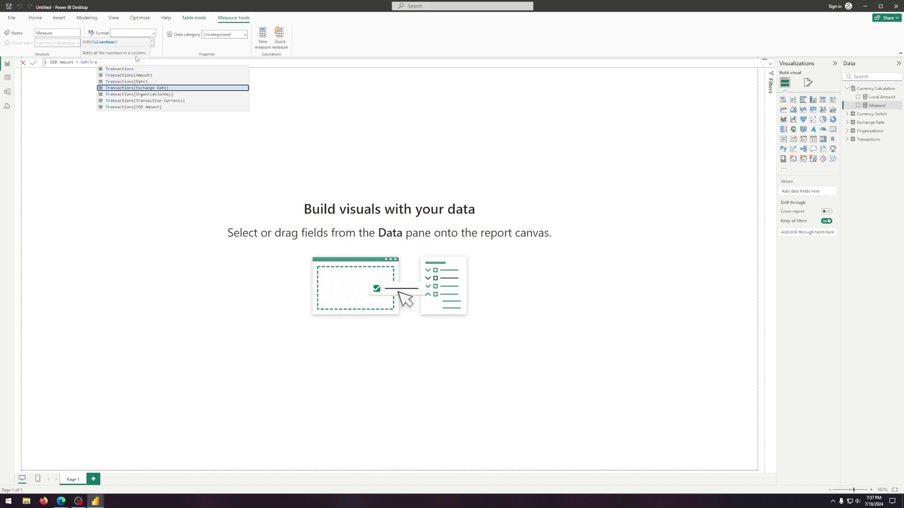
pyautogui.press('Tab')
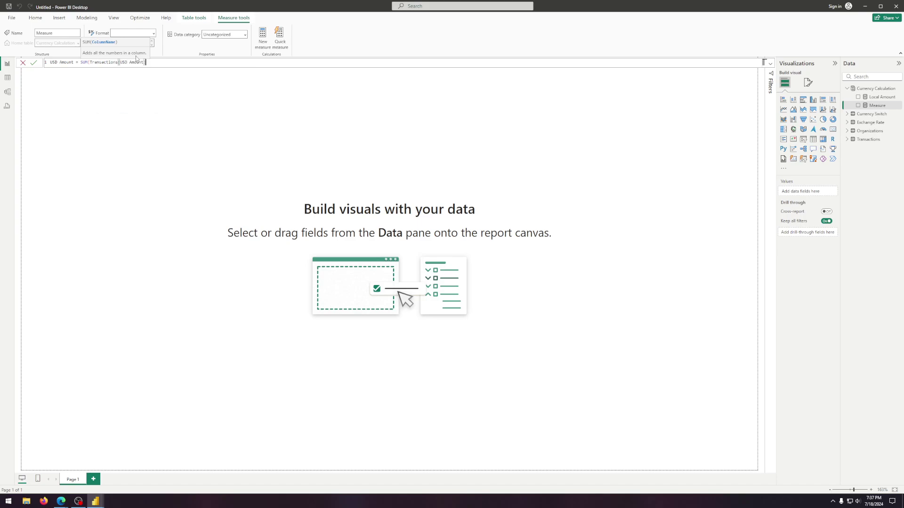
pyautogui.write(')')
pyautogui.press('Return')
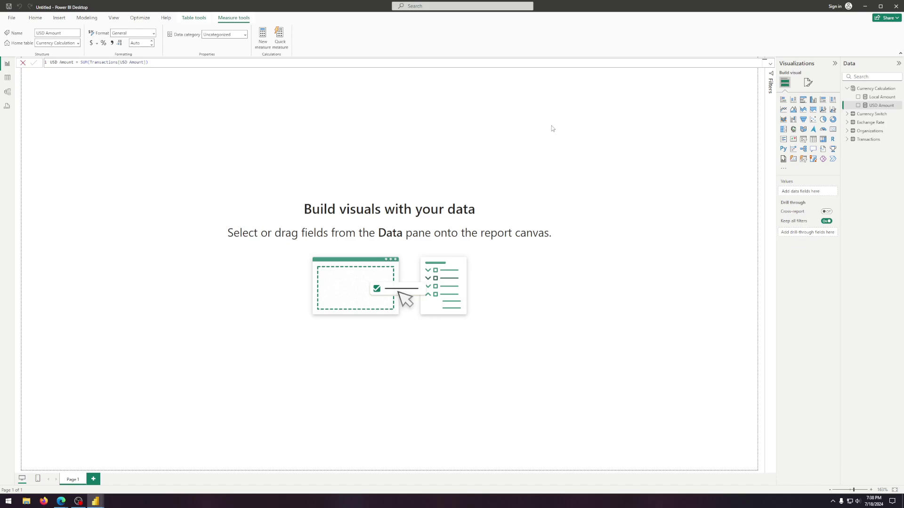
# Start a new measure named Currency Switch in the Currency Calculation table.
pyautogui.click(875, 88)
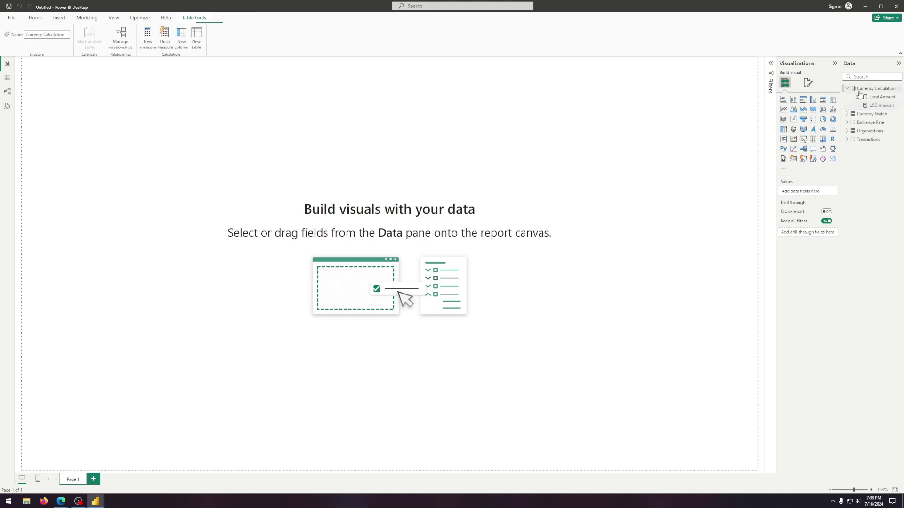
pyautogui.click(148, 36)
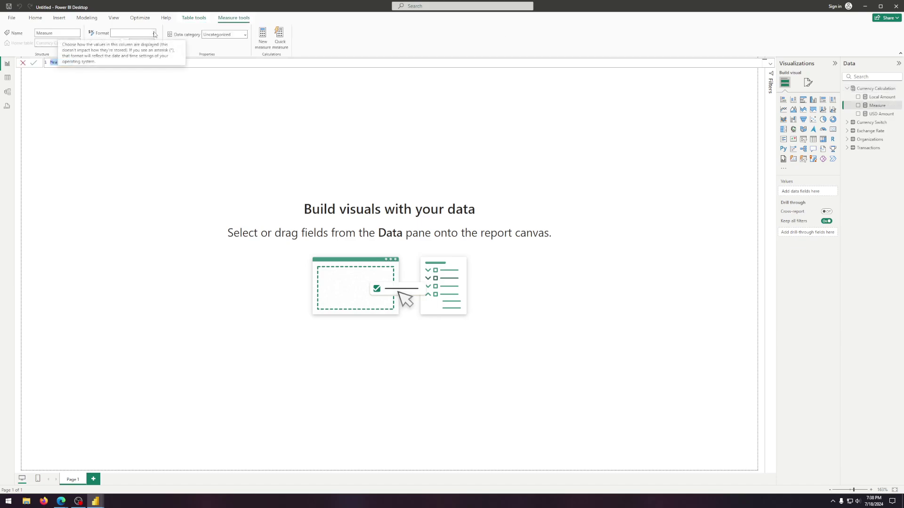
pyautogui.write('Cur')
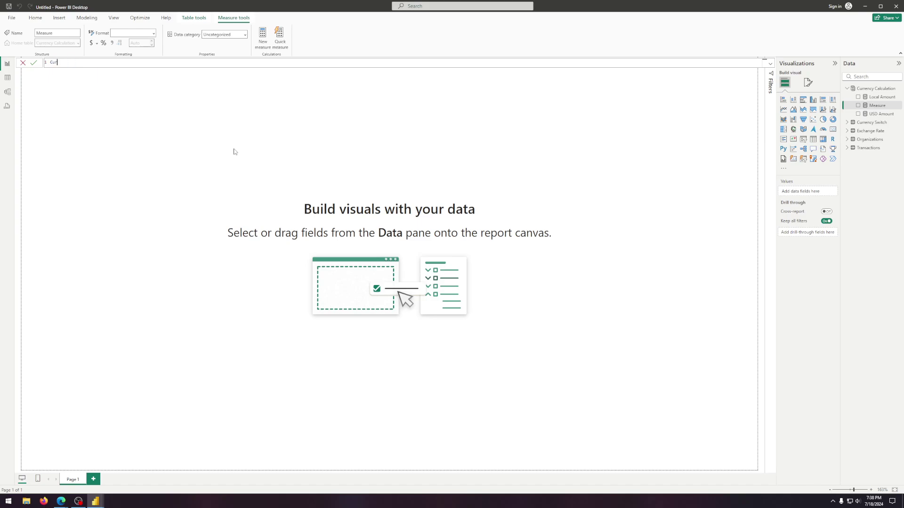
pyautogui.write('rency Switch =')
pyautogui.hotkey('shift', 'Return')
# Declare a variable named CurrencySelection on the second line of the Currency Switch measure.
pyautogui.write('Var')
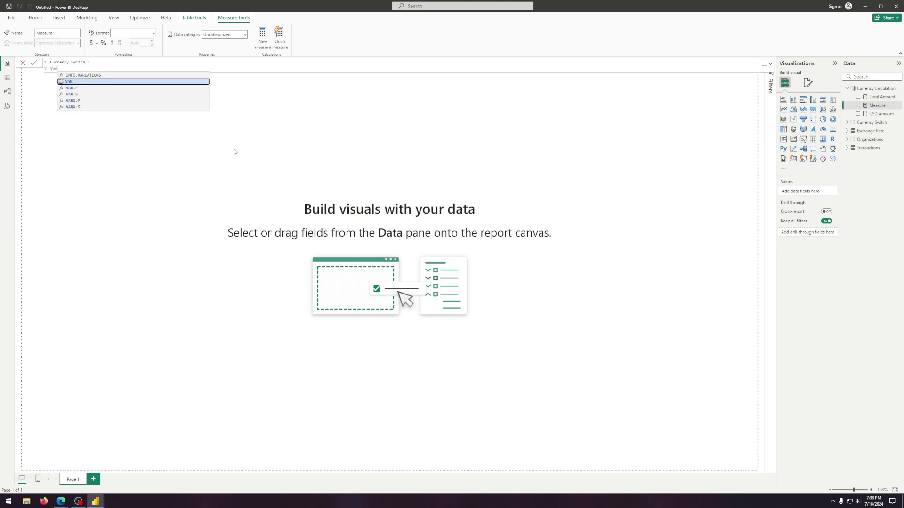
pyautogui.press('Tab')
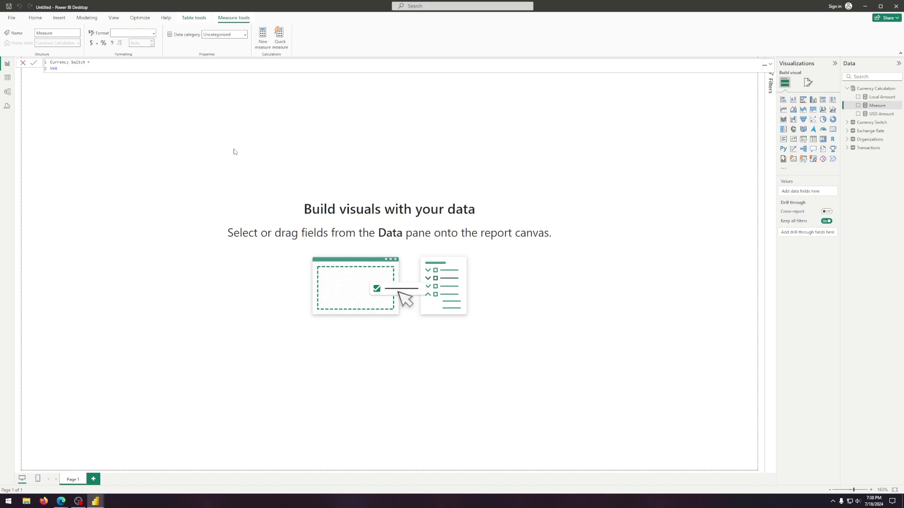
pyautogui.write('CurrencySelectio')
pyautogui.press('BackSpace')
pyautogui.press('BackSpace')
pyautogui.press('BackSpace')
pyautogui.press('BackSpace')
pyautogui.press('BackSpace')
pyautogui.press('BackSpace')
pyautogui.press('BackSpace')
pyautogui.press('BackSpace')
pyautogui.write('Selection')
pyautogui.press('Left')
pyautogui.press('Left')
pyautogui.press('Left')
pyautogui.press('Left')
pyautogui.press('Left')
pyautogui.press('Left')
pyautogui.press('Left')
pyautogui.press('Left')
pyautogui.press('Left')
pyautogui.press('BackSpace')
# Assign SELECTEDVALUE('Currency Switch'[Currency], "USD") to the CurrencySelection variable and add a RETURN line.
pyautogui.write('S')
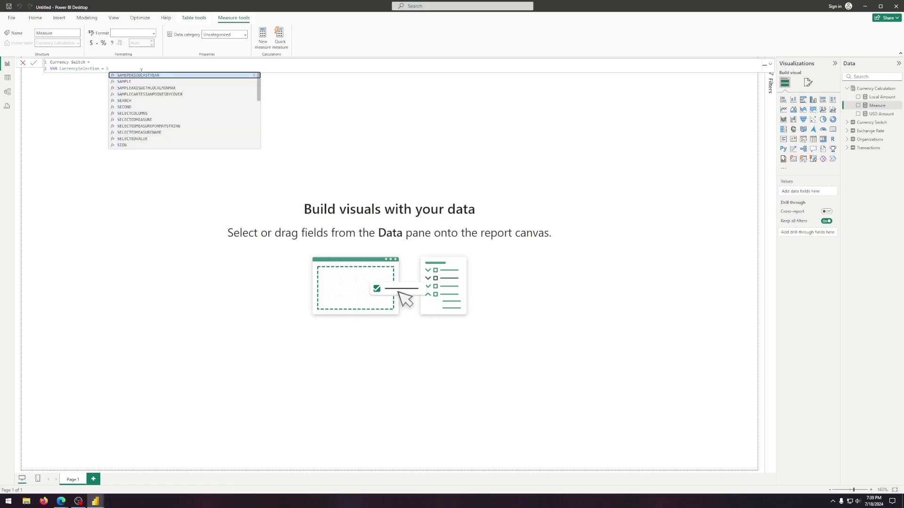
pyautogui.write('elec')
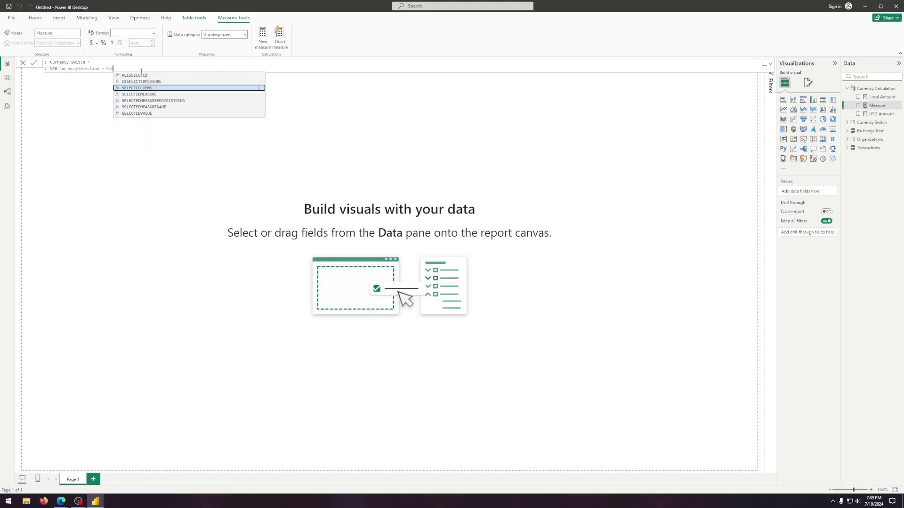
pyautogui.press('Down')
pyautogui.press('Down')
pyautogui.press('Down')
pyautogui.press('Down')
pyautogui.press('Tab')
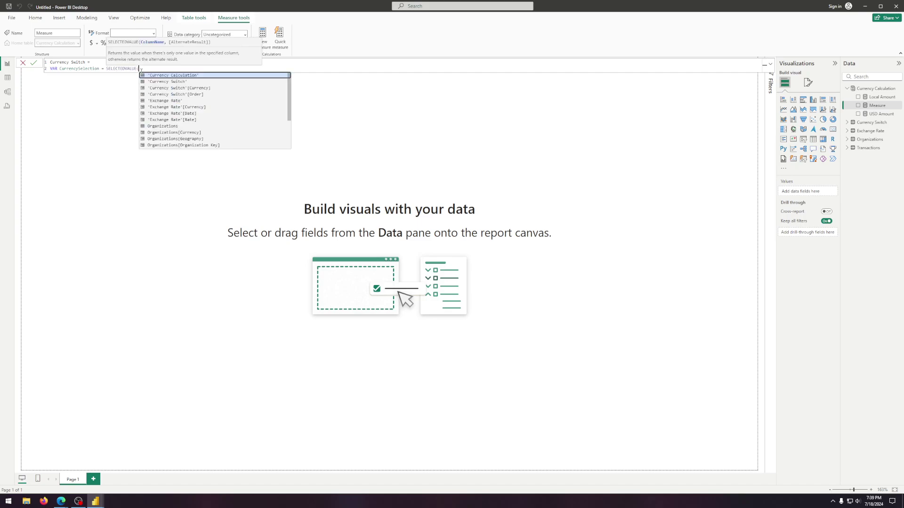
pyautogui.press('Down')
pyautogui.press('Down')
pyautogui.press('Tab')
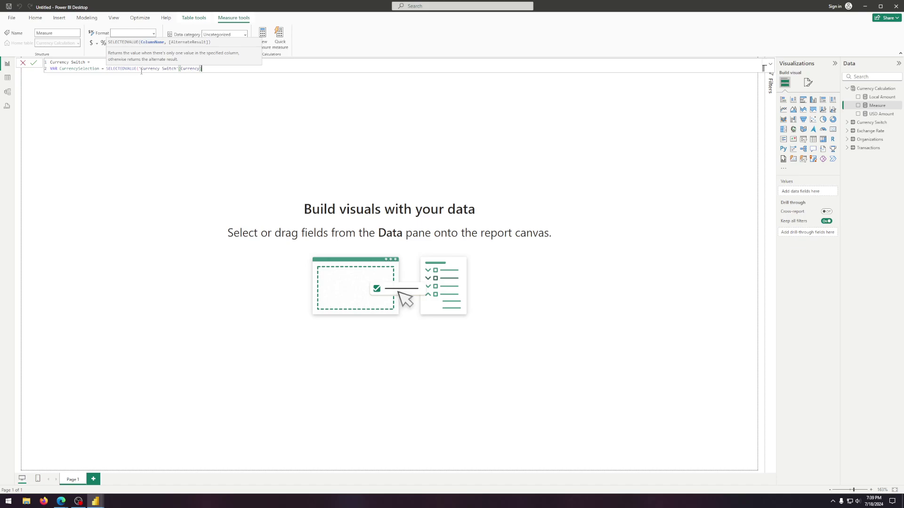
pyautogui.write(')')
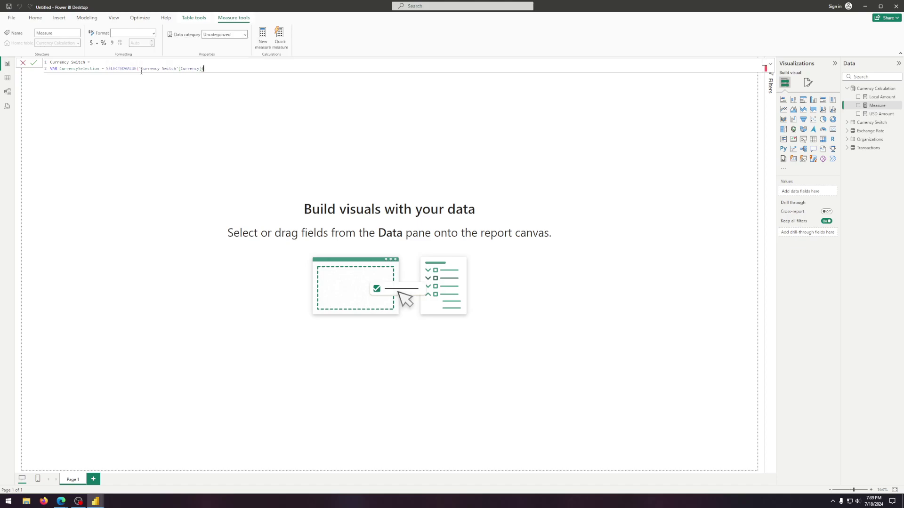
pyautogui.press('BackSpace')
pyautogui.write(', ')
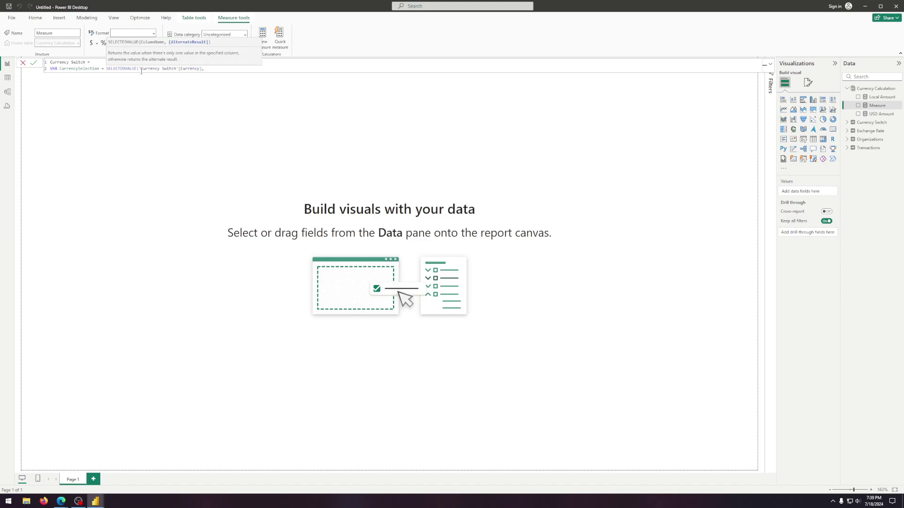
pyautogui.write('"USD")')
pyautogui.hotkey('shift', 'Return')
pyautogui.write('RETURN')
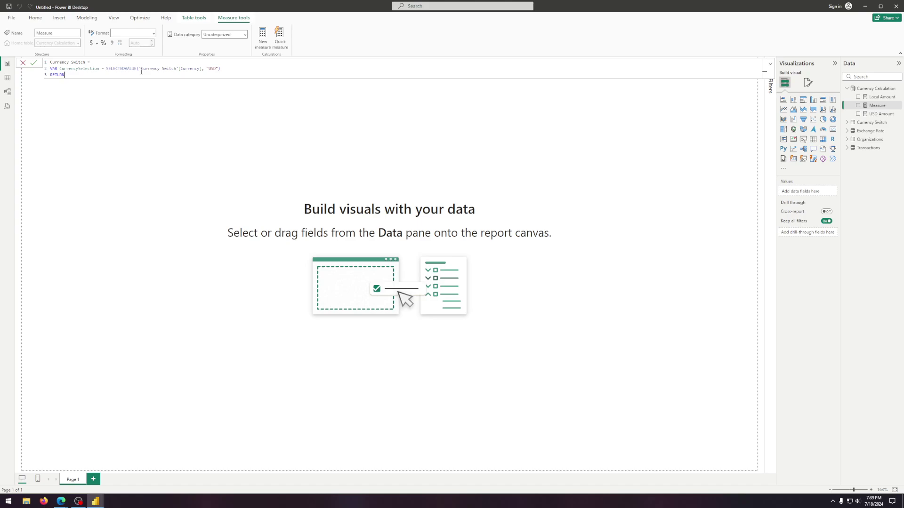
pyautogui.moveTo(206, 69); pyautogui.dragTo(218, 69)
pyautogui.click(218, 68)
pyautogui.click(206, 69)
pyautogui.moveTo(217, 69); pyautogui.dragTo(208, 69)
pyautogui.click(265, 69)
# Begin a SWITCH(TRUE(), expression on a new line beneath RETURN.
pyautogui.doubleClick(77, 74)
pyautogui.hotkey('shift', 'Return')
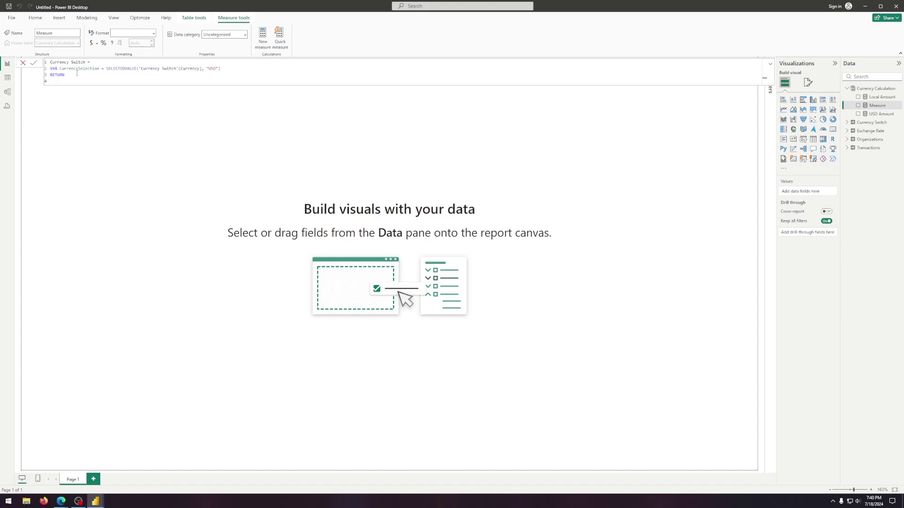
pyautogui.write('SWITCH(')
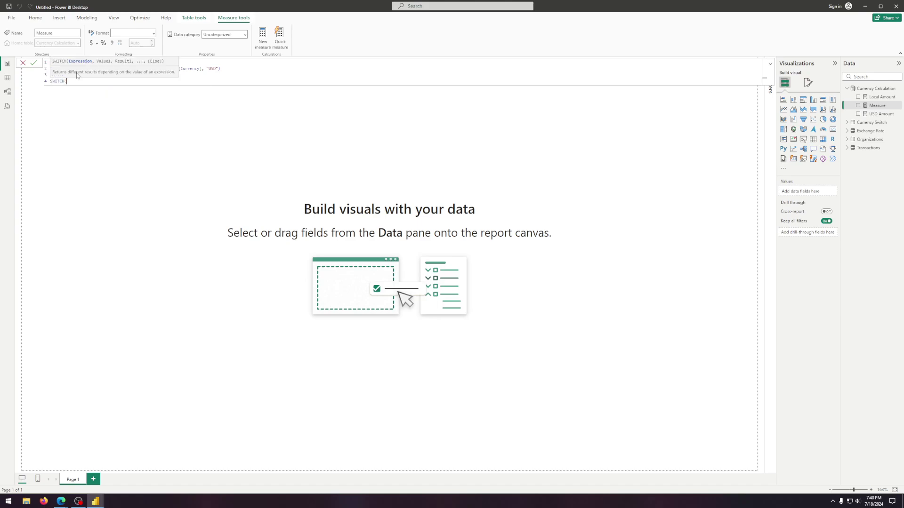
pyautogui.write('TRUE()')
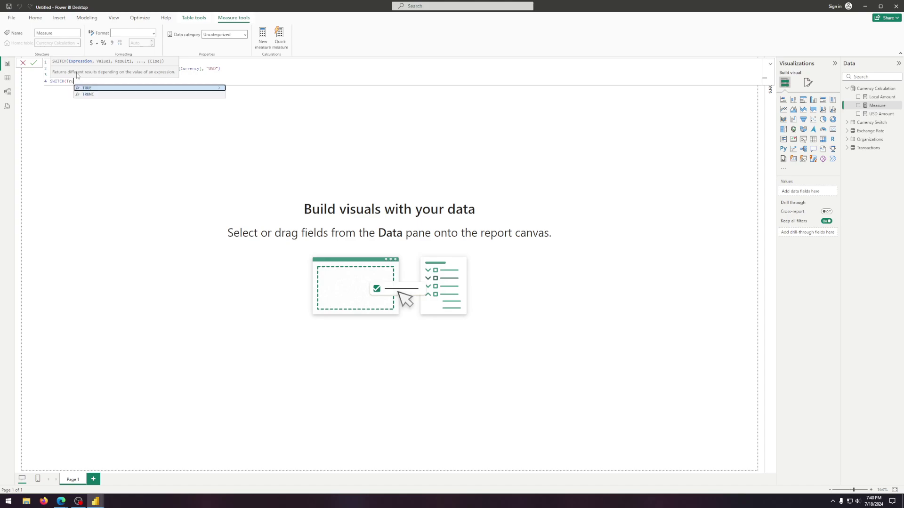
pyautogui.write(',')
pyautogui.hotkey('shift', 'Return')
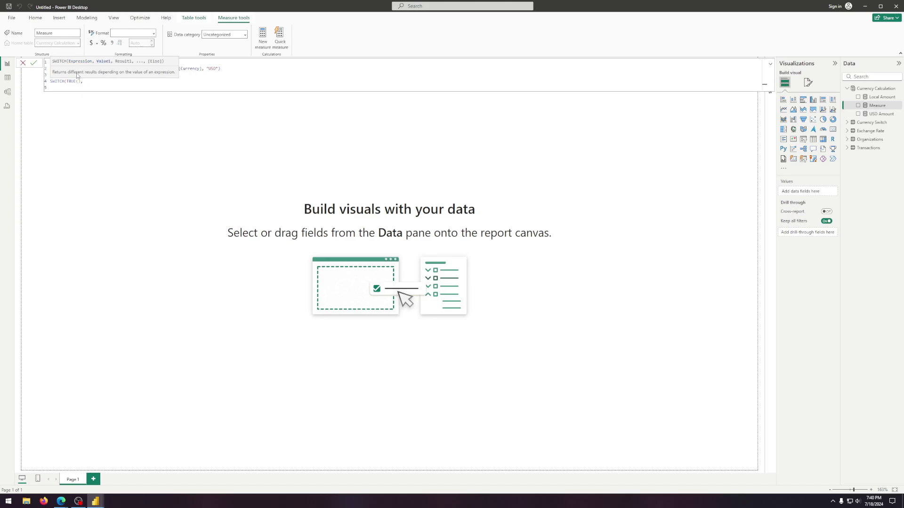
# Add the SWITCH branch CurrencySelection = "USD" that returns the [USD Amount] measure.
pyautogui.write('c')
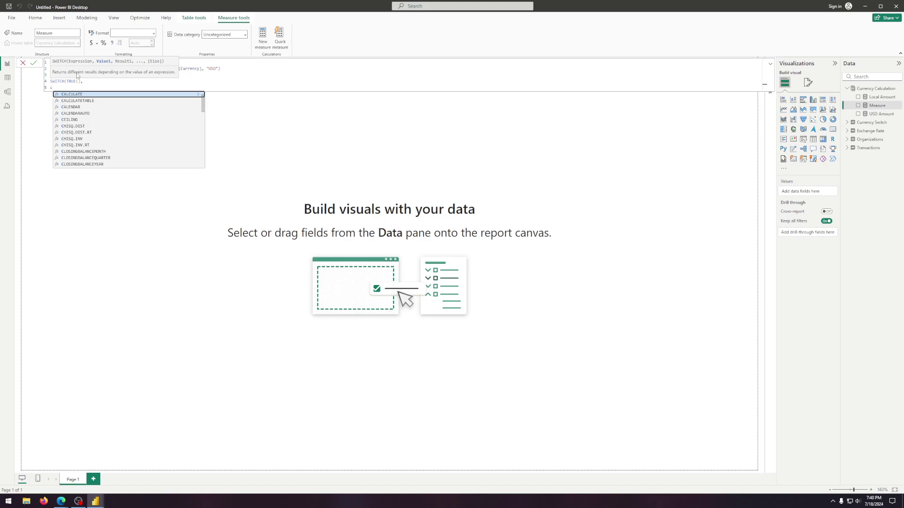
pyautogui.write('urr')
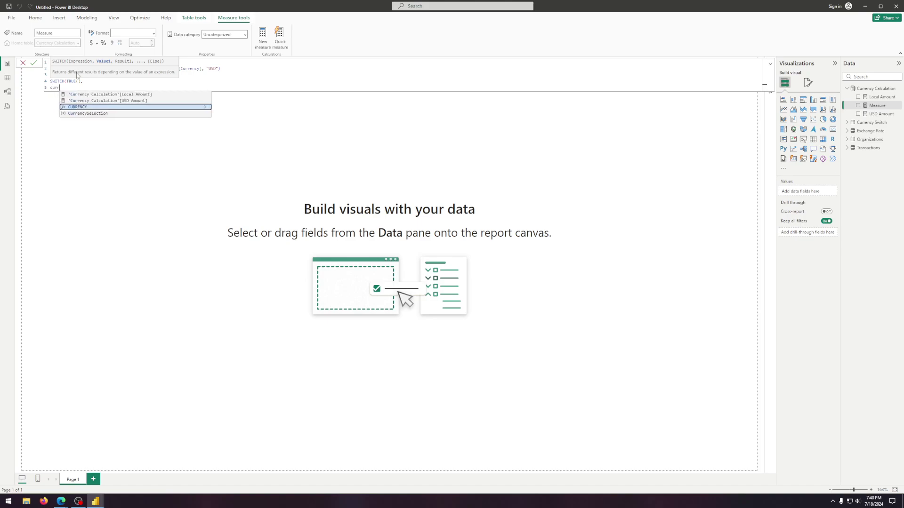
pyautogui.press('Down')
pyautogui.press('Tab')
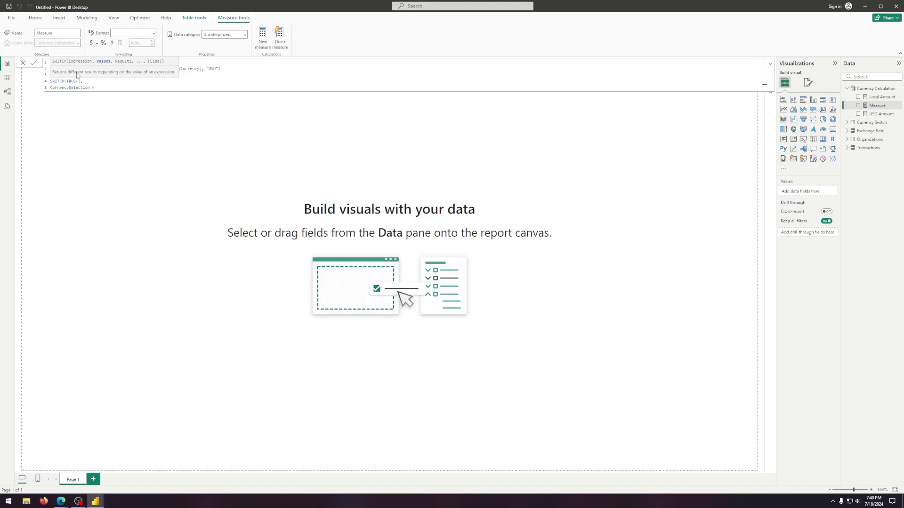
pyautogui.write('= "USD", [U')
pyautogui.press('Tab')
pyautogui.write(',')
pyautogui.hotkey('shift', 'Return')
# Add the SWITCH branch CurrencySelection = "Local" returning [Local Amount], close the expression, and commit the Currency Switch measure.
pyautogui.write('cu')
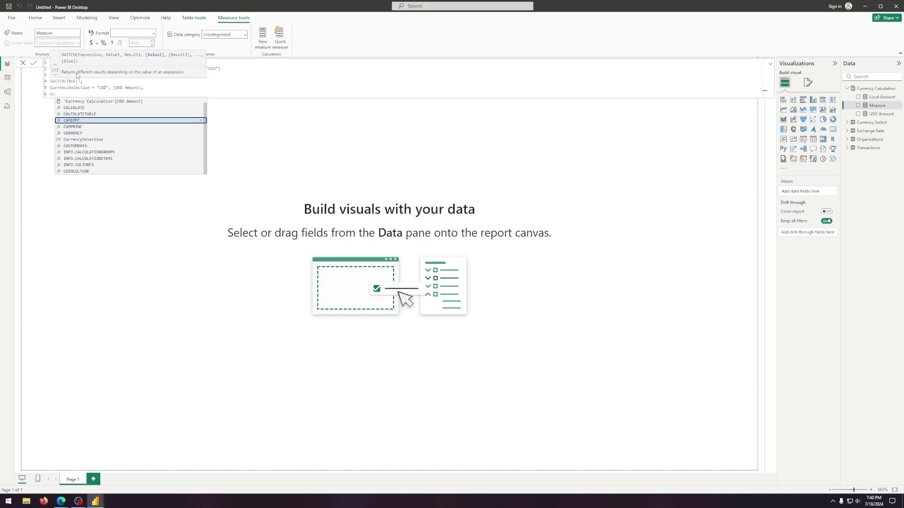
pyautogui.write('rr')
pyautogui.press('Tab')
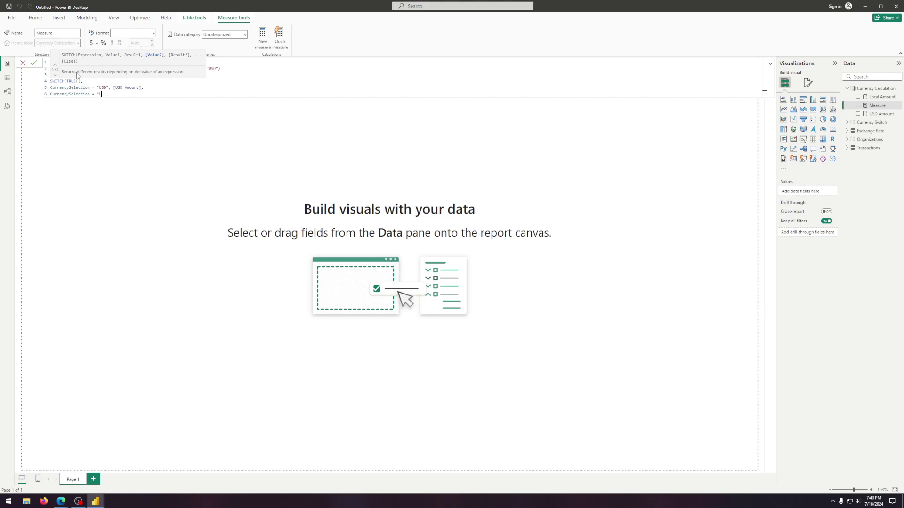
pyautogui.write('= "Local",')
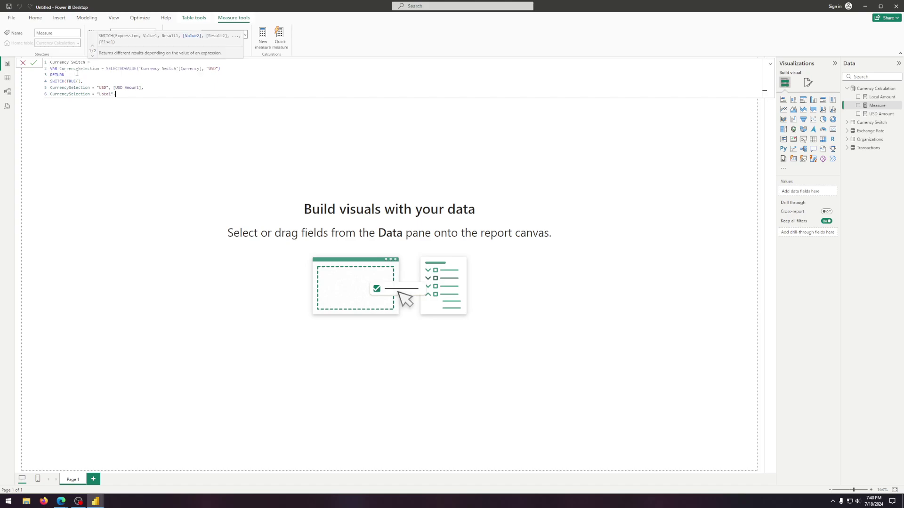
pyautogui.write(' [Loca')
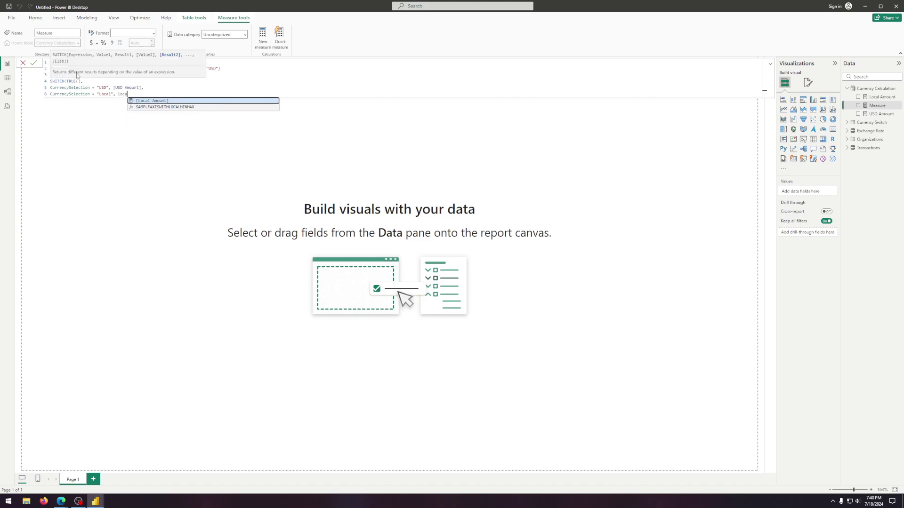
pyautogui.press('Tab')
pyautogui.hotkey('shift', 'Return')
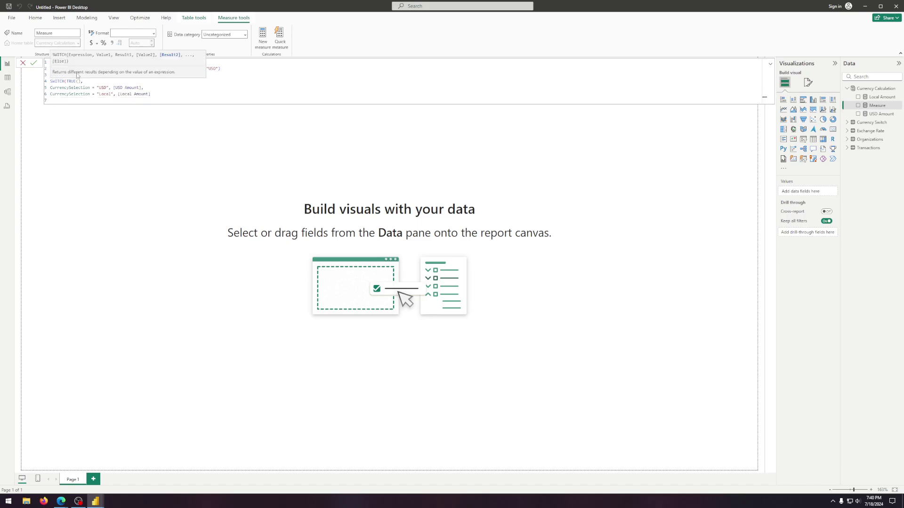
pyautogui.write(')')
pyautogui.press('Return')
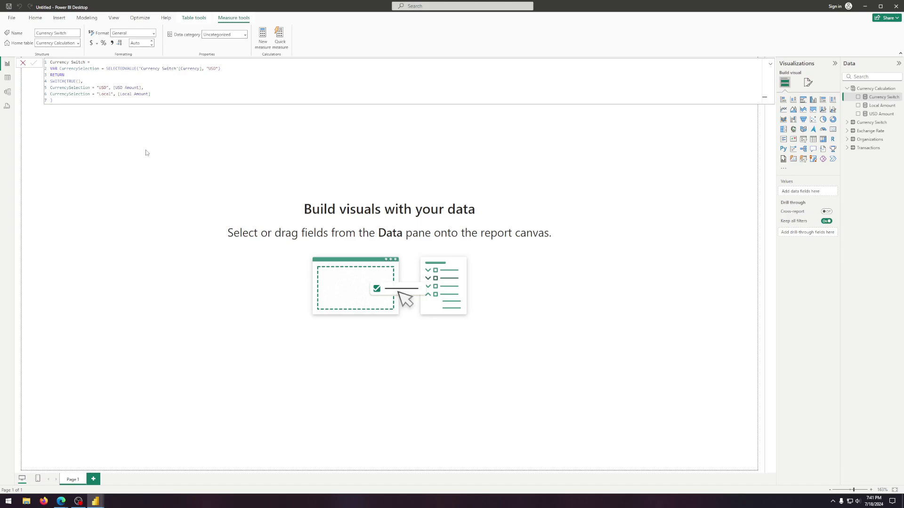
# Insert the report background image from the Dashboard Elements folder in Downloads onto the page.
pyautogui.click(113, 145)
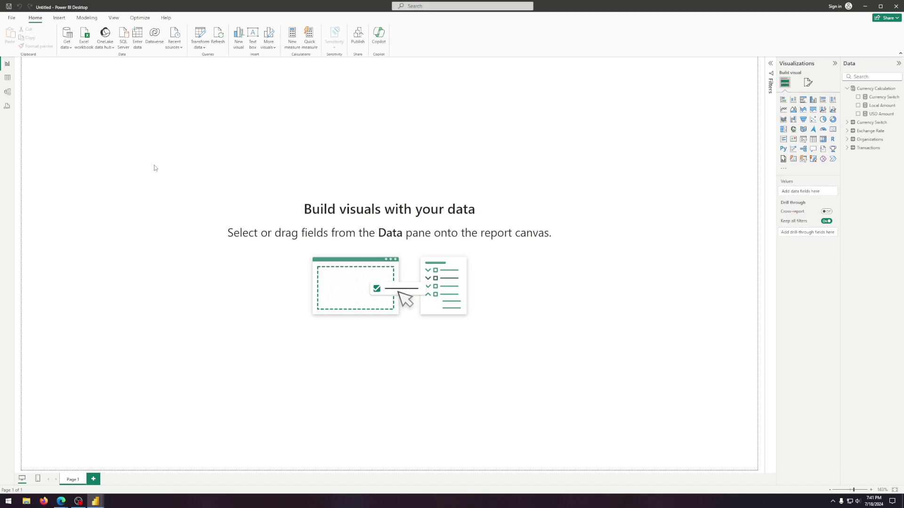
pyautogui.click(57, 23)
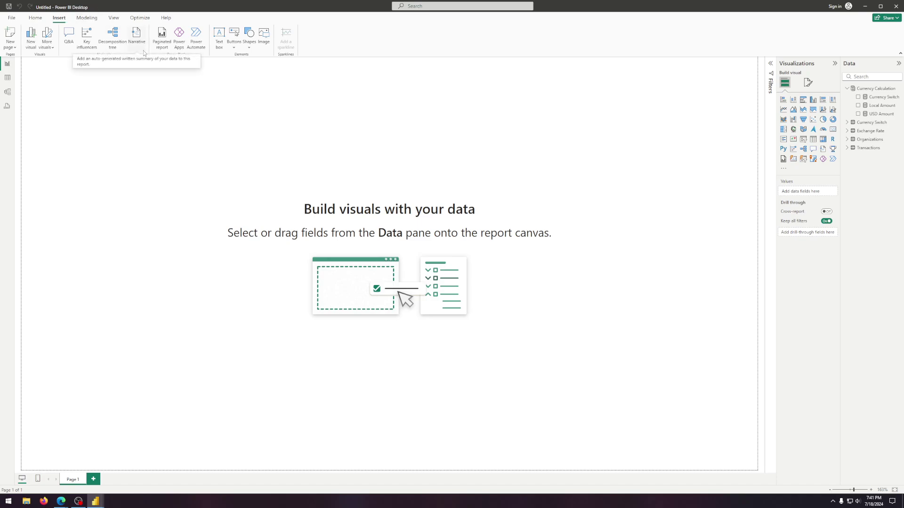
pyautogui.click(264, 35)
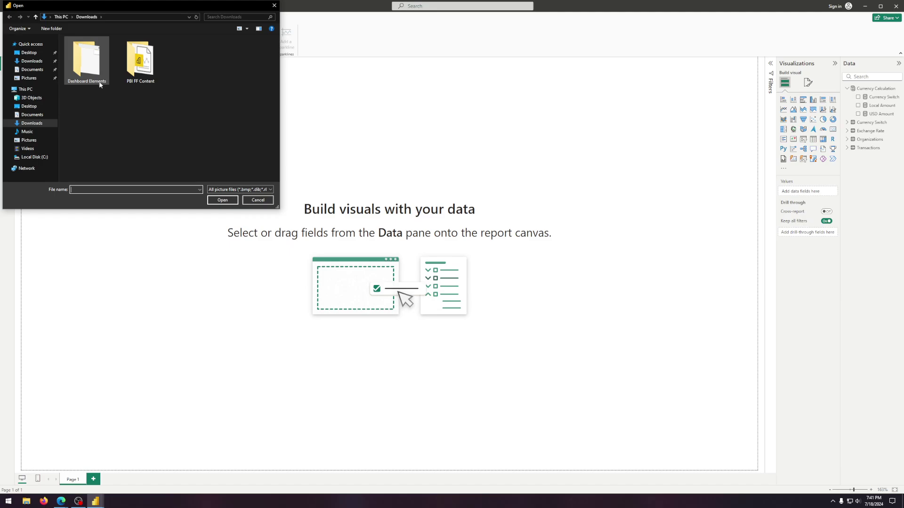
pyautogui.doubleClick(100, 85)
pyautogui.doubleClick(89, 60)
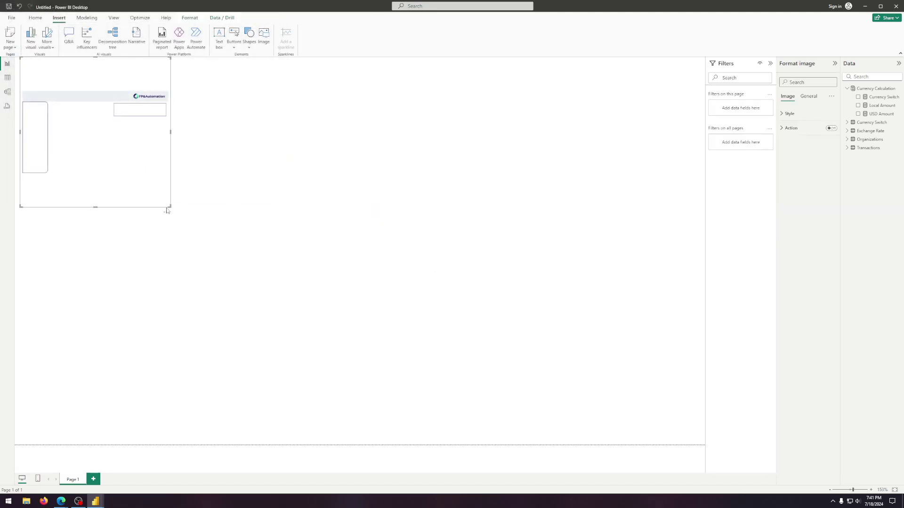
# Enlarge the background image to the full page height, centre it on the page, and widen it slightly.
pyautogui.moveTo(167, 210); pyautogui.dragTo(369, 262)
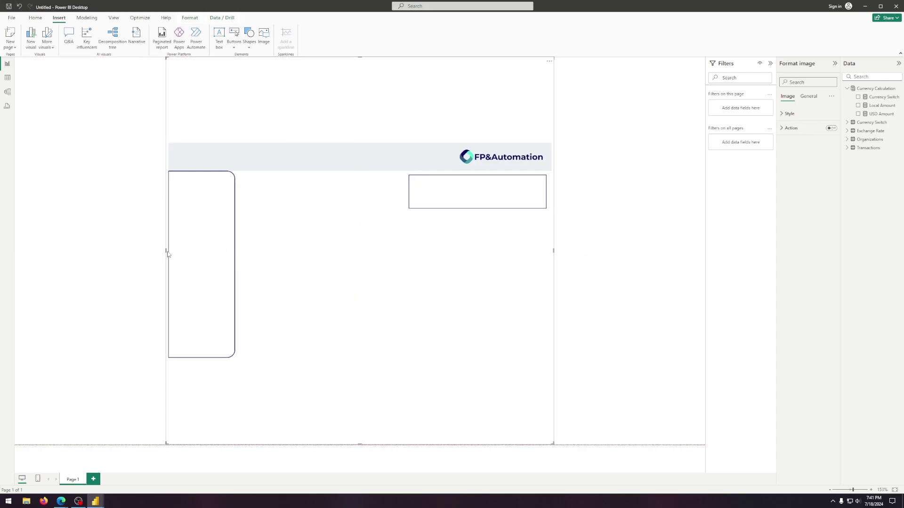
pyautogui.moveTo(168, 254)
pyautogui.mouseDown()
pyautogui.moveTo(131, 248)
pyautogui.moveTo(155, 250)
pyautogui.mouseUp()
pyautogui.click(611, 137)
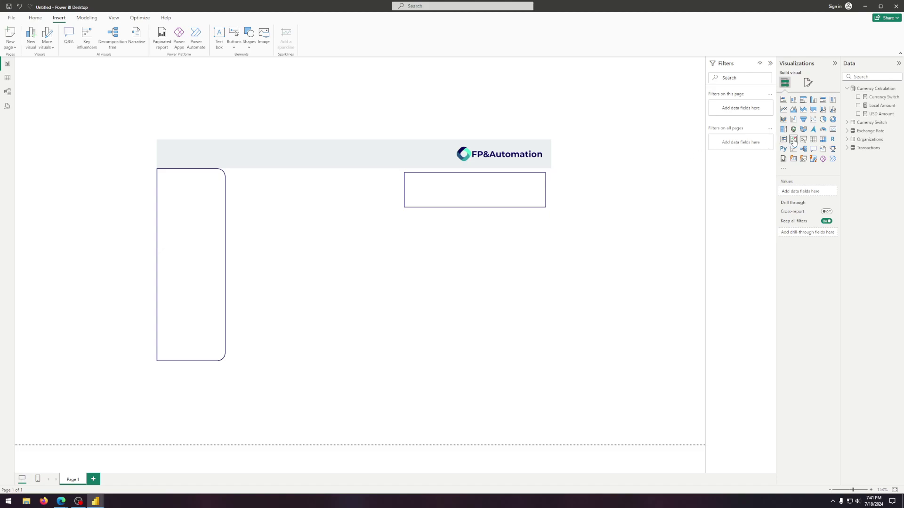
# Add a slicer to the page using the Currency field from the Currency Switch table.
pyautogui.click(803, 139)
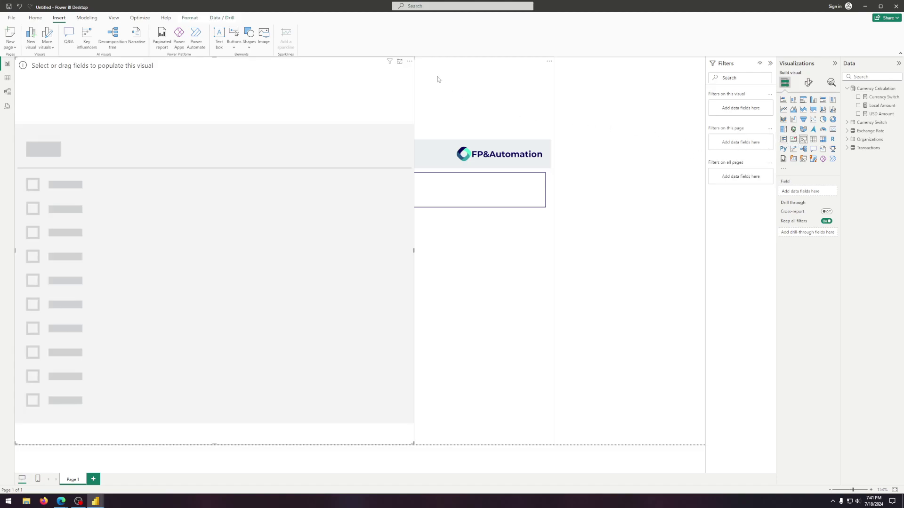
pyautogui.click(848, 123)
pyautogui.click(858, 131)
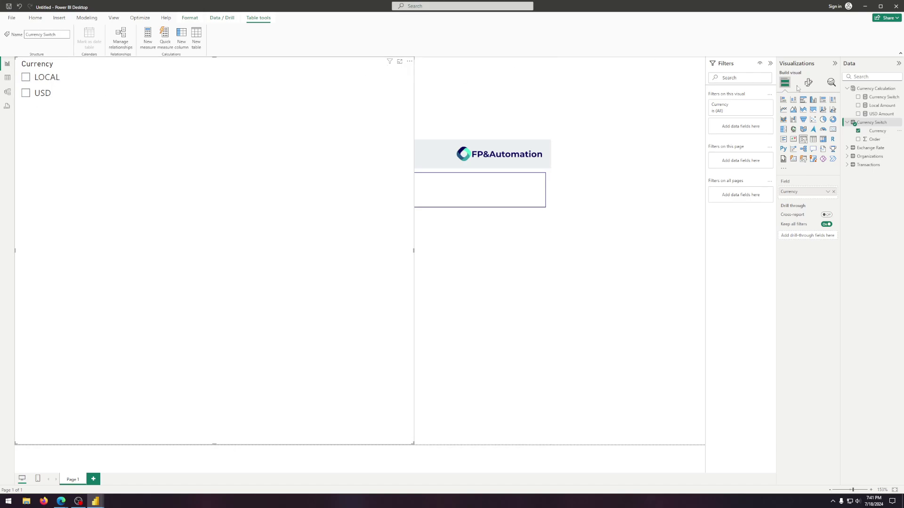
# Set the Currency slicer's style to Tile.
pyautogui.click(808, 83)
pyautogui.click(798, 131)
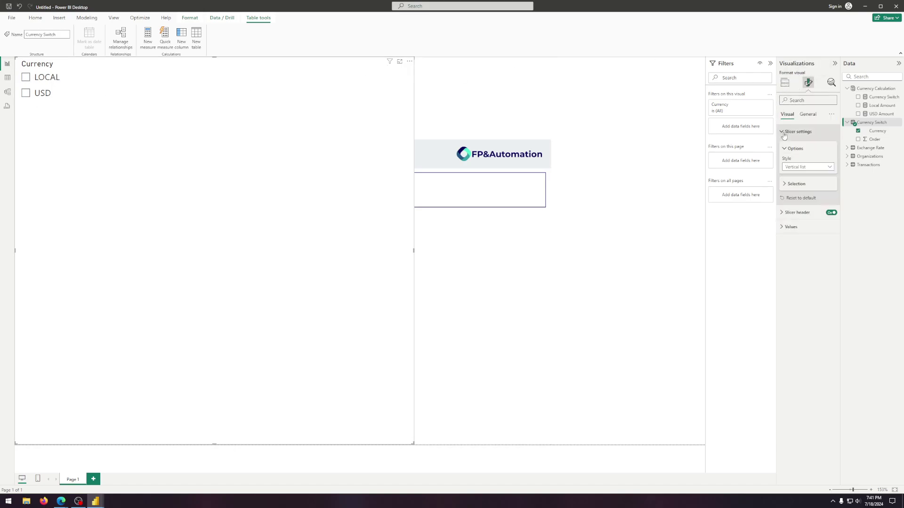
pyautogui.click(823, 168)
pyautogui.click(801, 185)
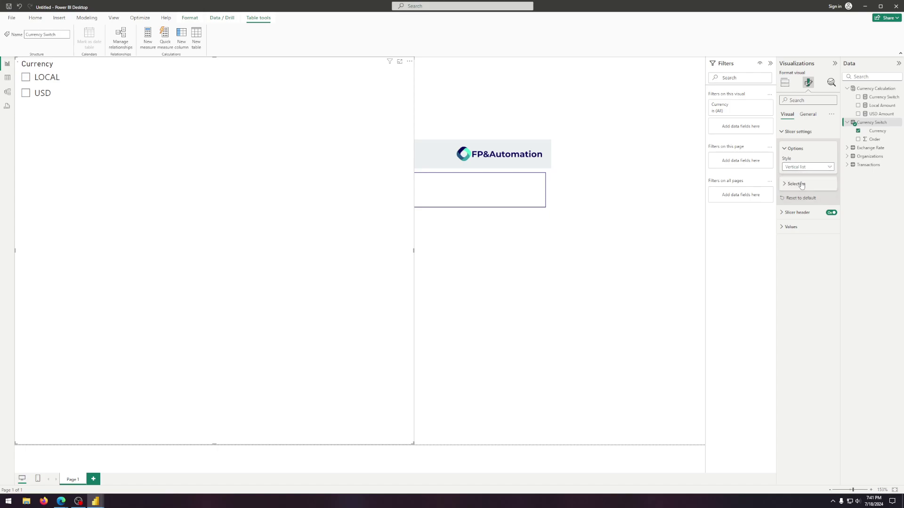
# Shrink the Currency slicer to a compact strip and move it over the outlined box beneath the FP&Automation logo.
pyautogui.moveTo(221, 90); pyautogui.dragTo(226, 392)
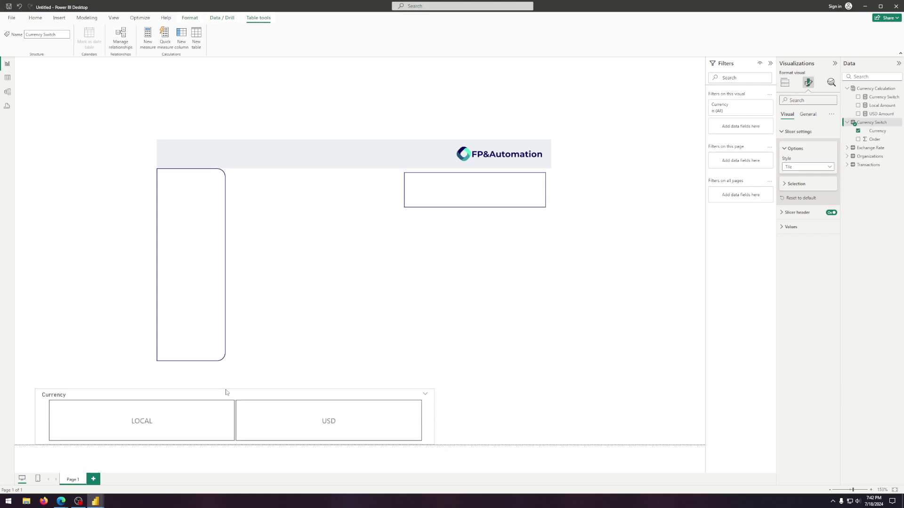
pyautogui.moveTo(434, 417); pyautogui.dragTo(216, 397)
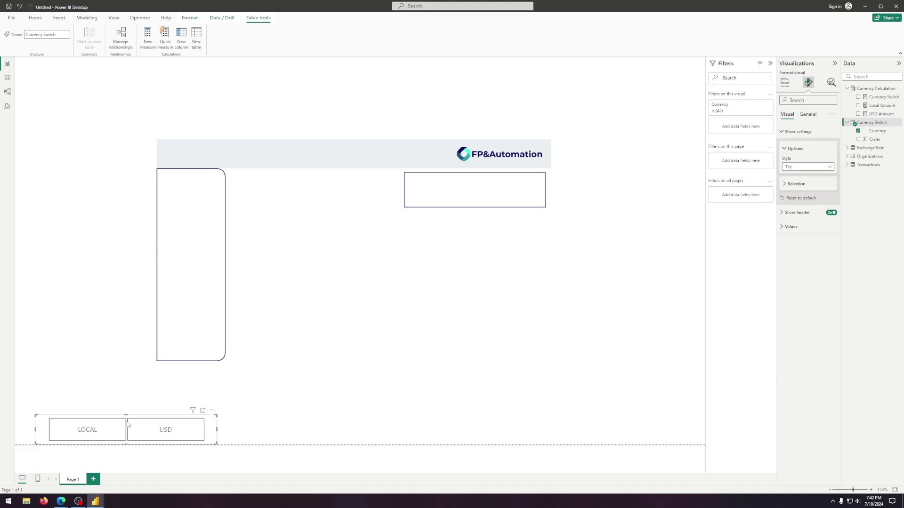
pyautogui.moveTo(125, 418); pyautogui.dragTo(480, 186)
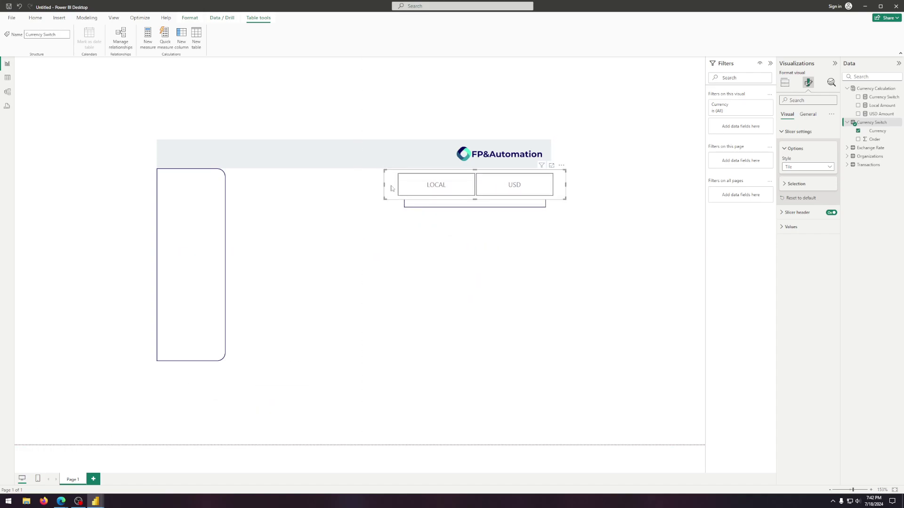
# Narrow the Currency slicer and fit it inside the outlined box beneath the logo, then select USD in it.
pyautogui.moveTo(385, 185); pyautogui.dragTo(428, 186)
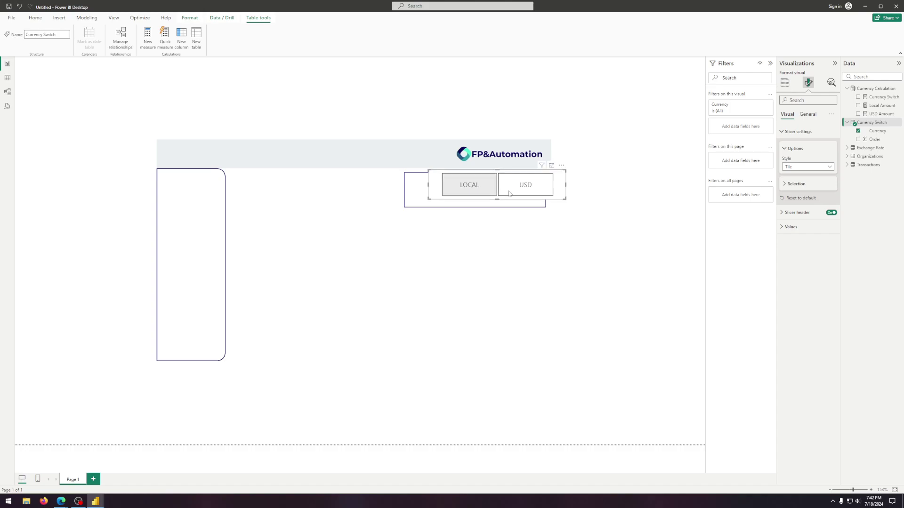
pyautogui.moveTo(566, 185); pyautogui.dragTo(540, 189)
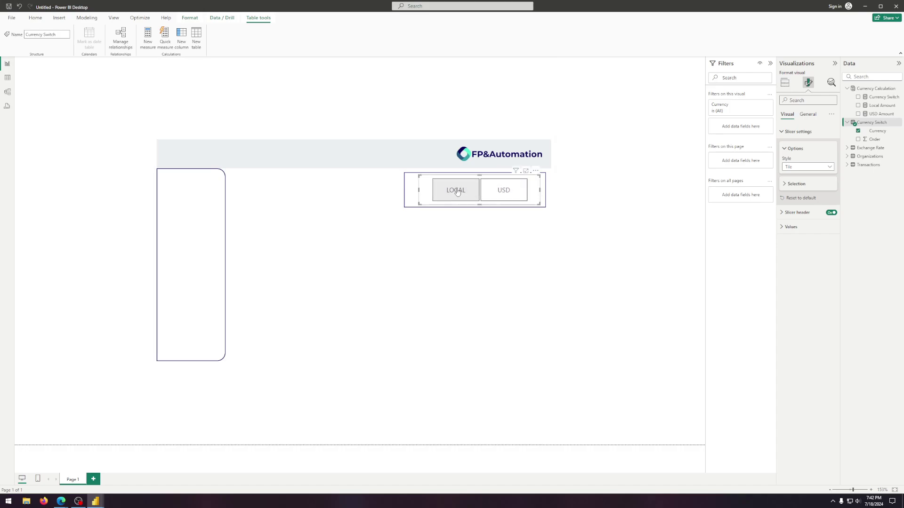
pyautogui.moveTo(419, 190); pyautogui.dragTo(409, 190)
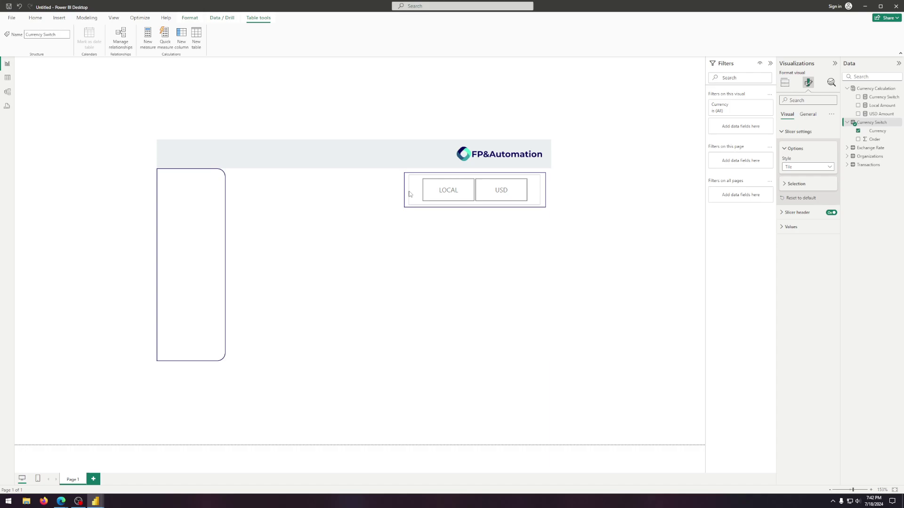
pyautogui.click(648, 225)
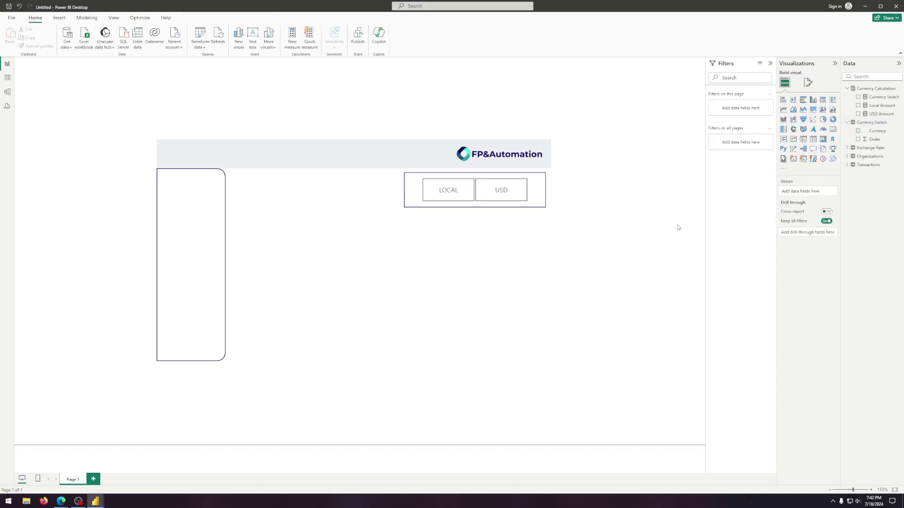
pyautogui.click(516, 191)
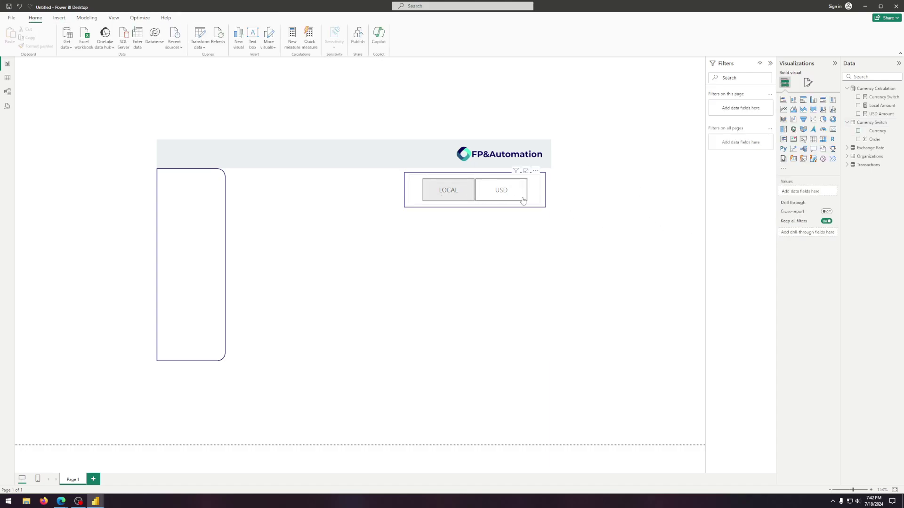
pyautogui.click(684, 207)
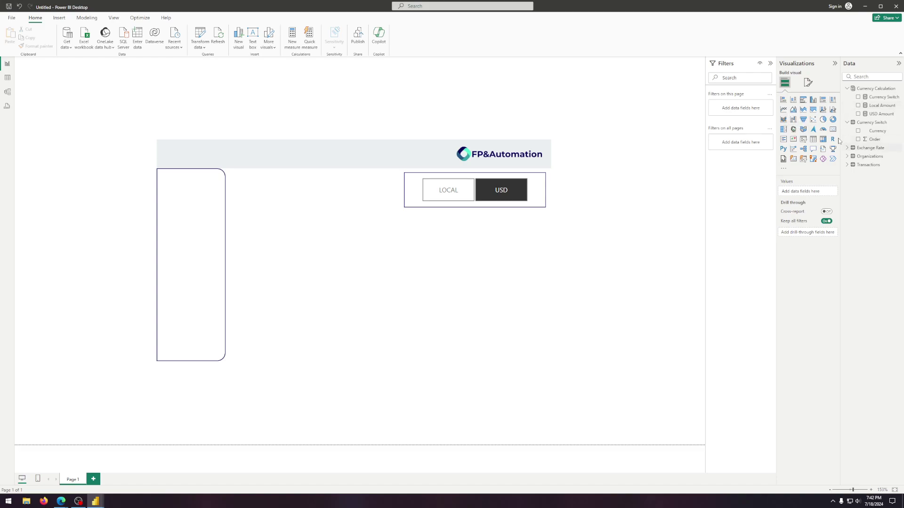
# Add a second slicer using the Month level of the Date hierarchy in the Transactions table.
pyautogui.click(803, 140)
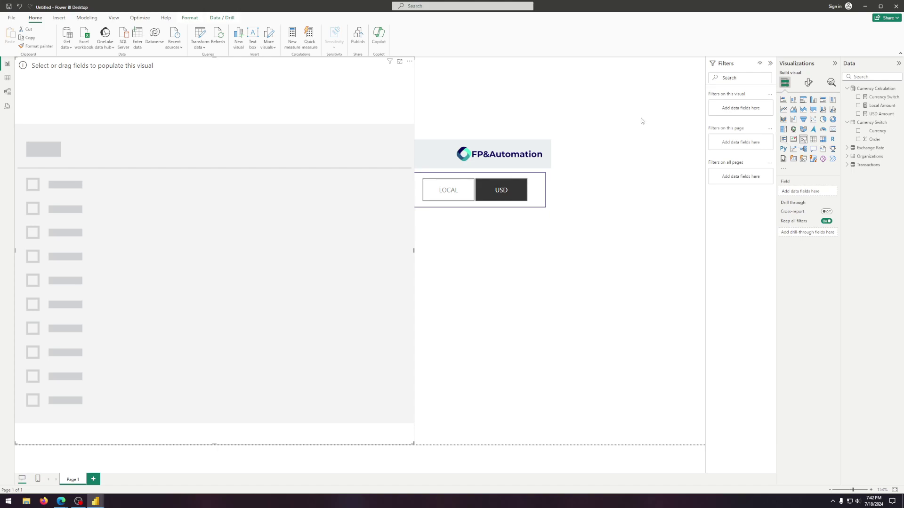
pyautogui.moveTo(365, 86); pyautogui.dragTo(430, 95)
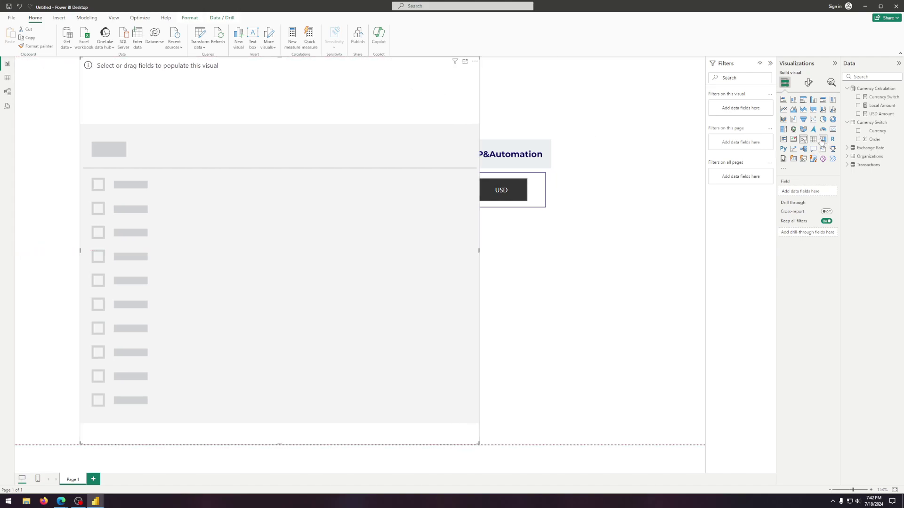
pyautogui.click(847, 165)
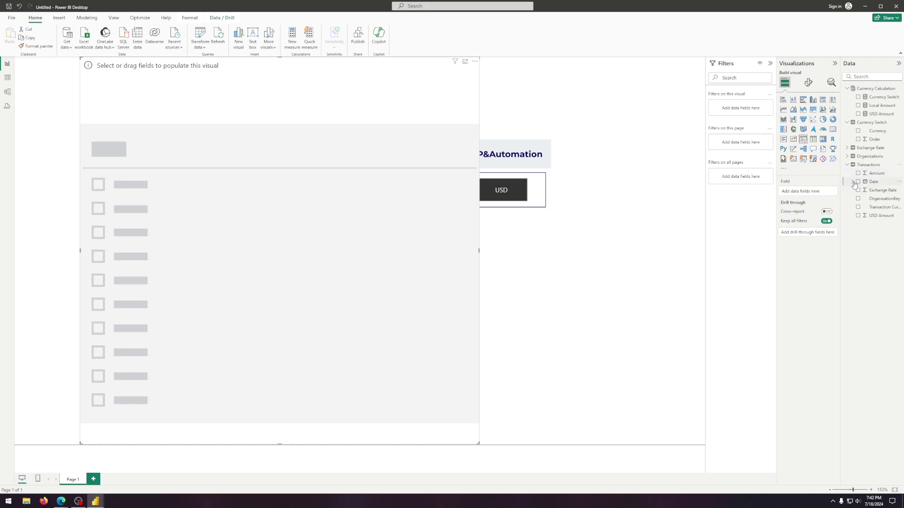
pyautogui.click(852, 182)
pyautogui.click(858, 191)
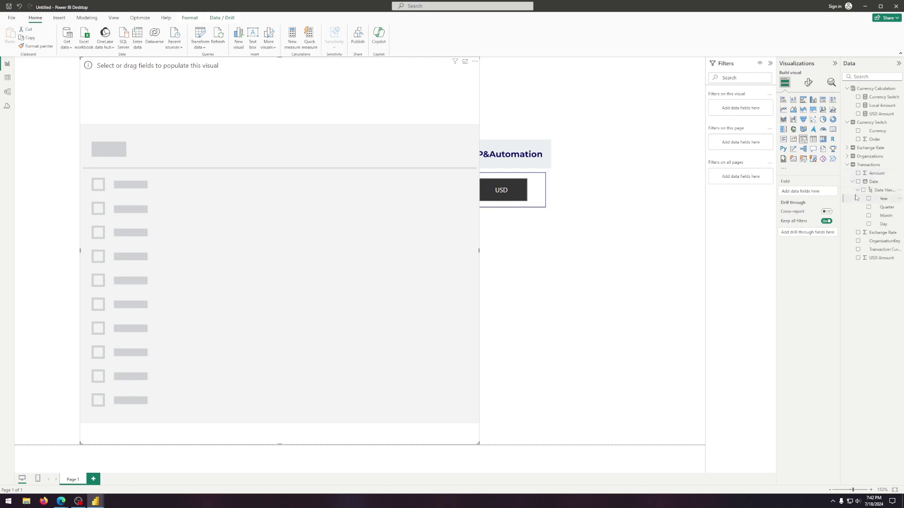
pyautogui.click(869, 216)
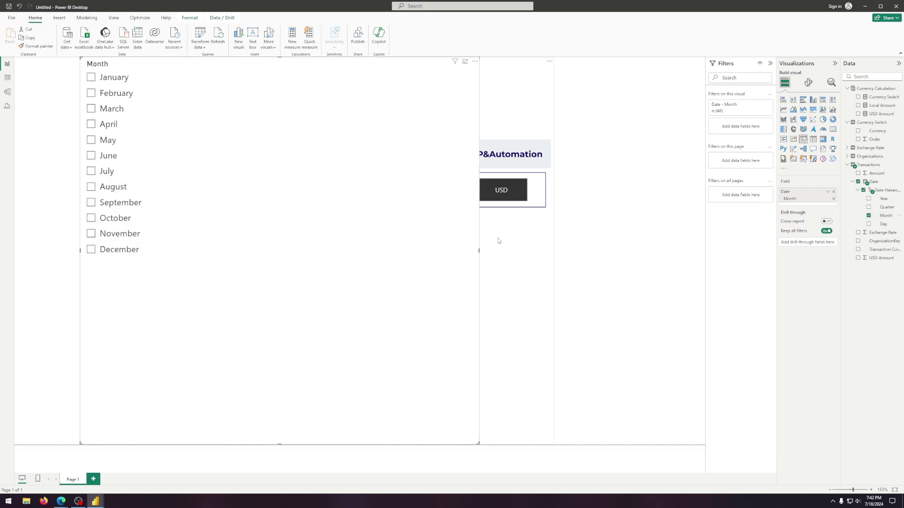
# Shrink the Month slicer to a narrow column and place it inside the tall outlined box of the background image.
pyautogui.moveTo(479, 252); pyautogui.dragTo(218, 250)
pyautogui.moveTo(148, 59); pyautogui.dragTo(138, 228)
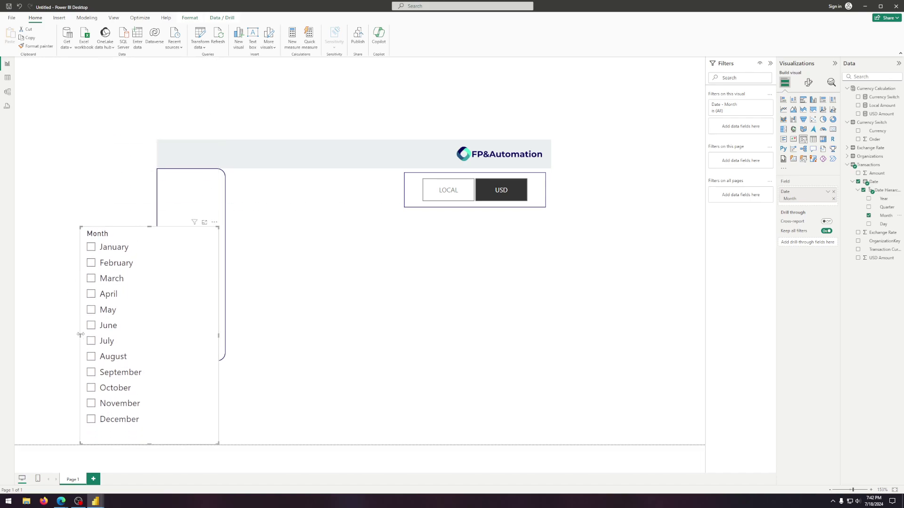
pyautogui.moveTo(81, 335); pyautogui.dragTo(140, 332)
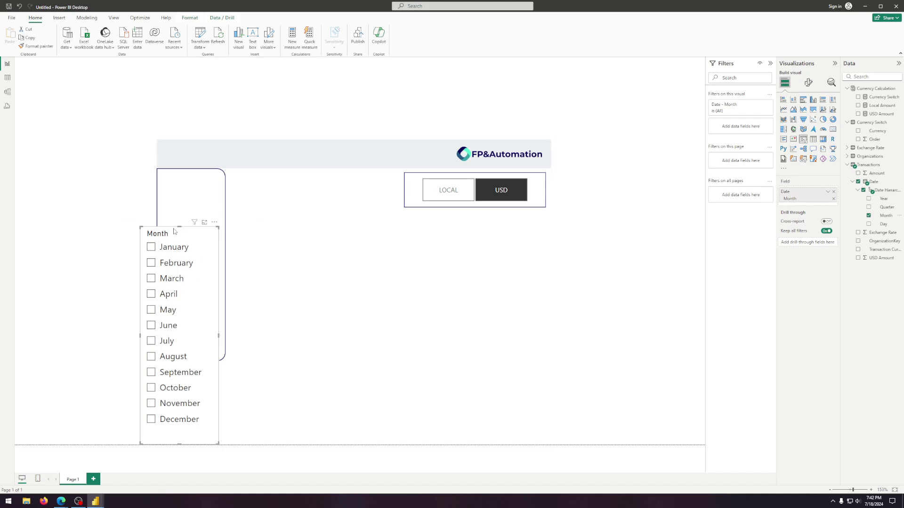
pyautogui.moveTo(179, 228); pyautogui.dragTo(196, 176)
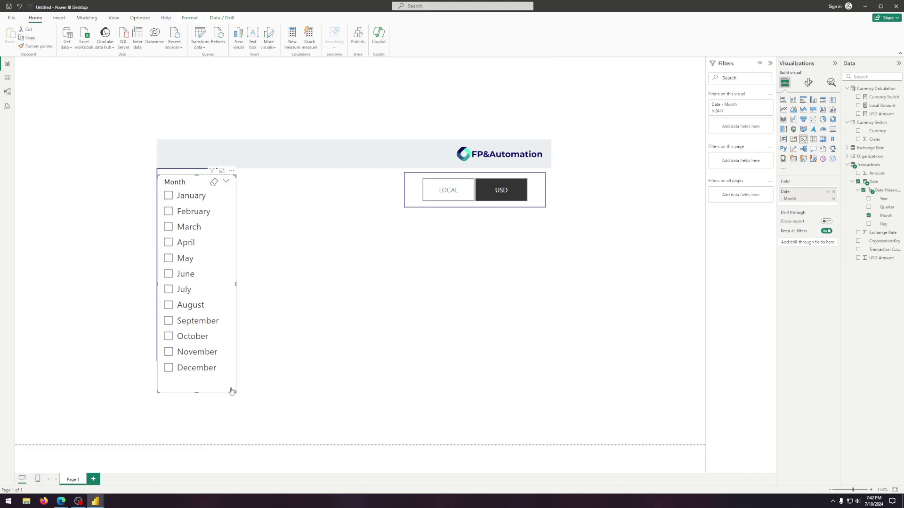
pyautogui.moveTo(235, 390); pyautogui.dragTo(223, 360)
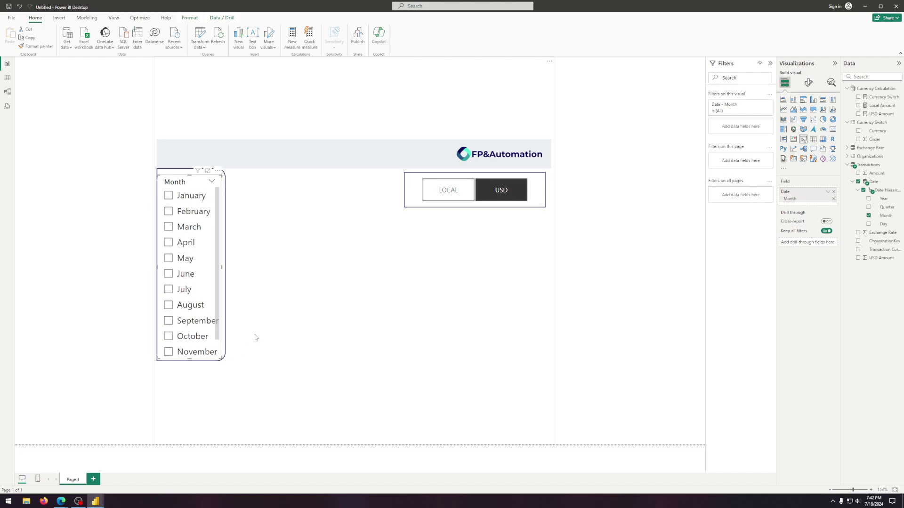
pyautogui.click(218, 242)
pyautogui.click(28, 248)
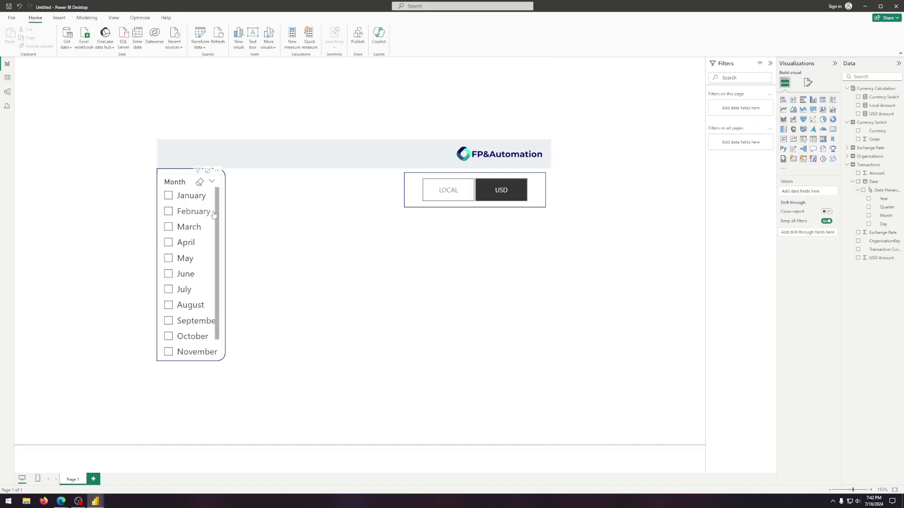
pyautogui.moveTo(212, 216)
pyautogui.mouseDown()
pyautogui.moveTo(215, 229)
pyautogui.moveTo(215, 210)
pyautogui.mouseUp()
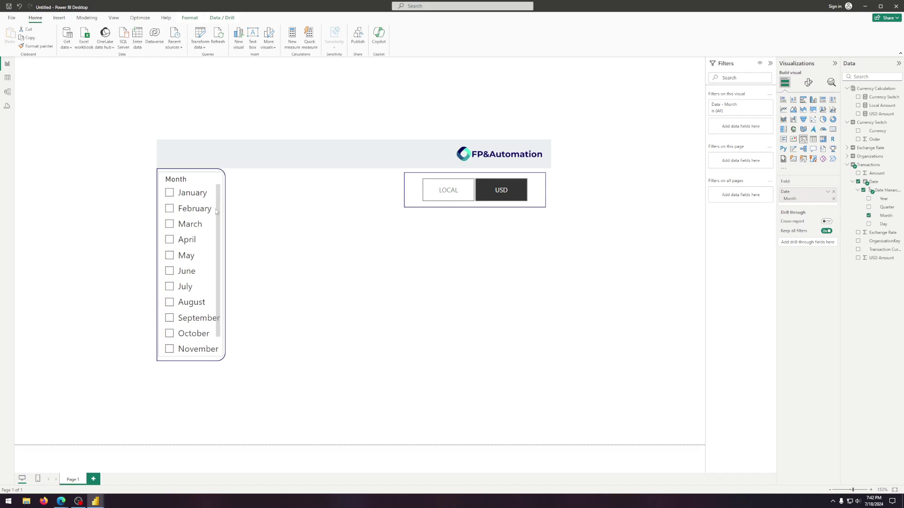
pyautogui.click(193, 362)
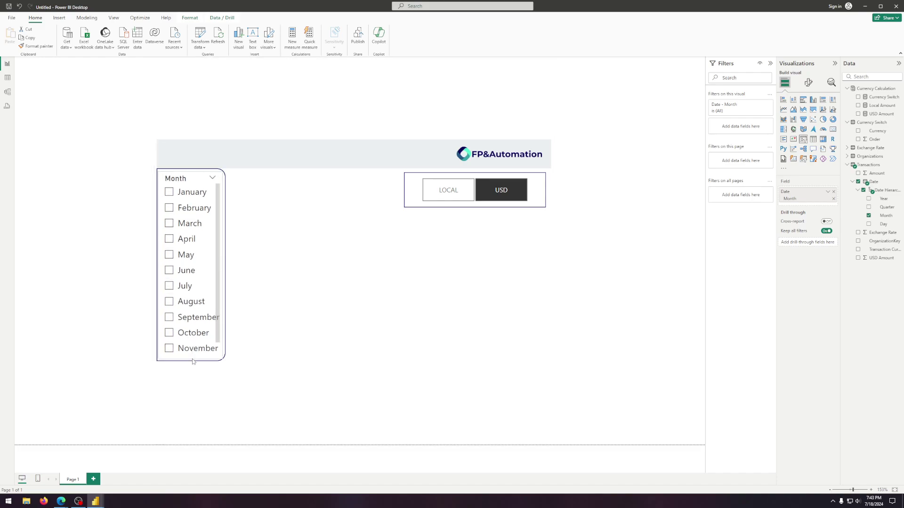
# Widen the background image and move the Currency slicer back inside its enlarged outlined box.
pyautogui.click(302, 380)
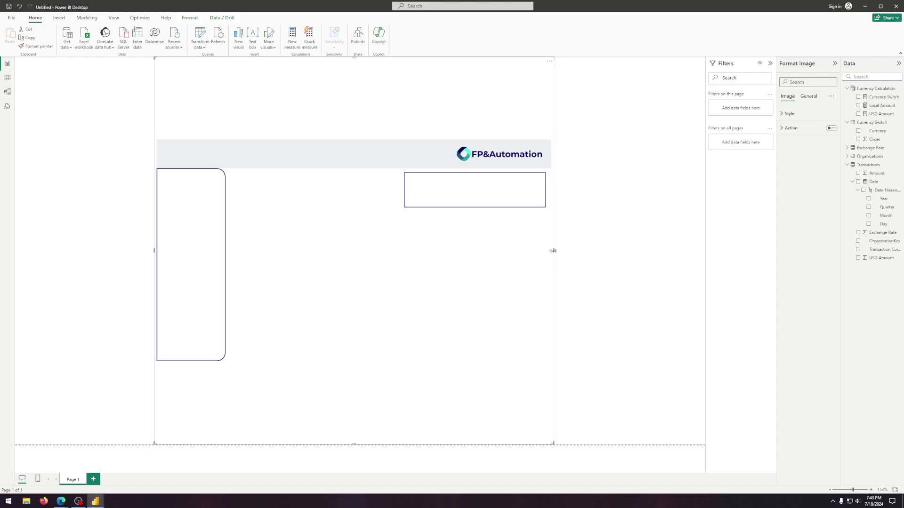
pyautogui.moveTo(555, 251); pyautogui.dragTo(591, 256)
pyautogui.click(63, 250)
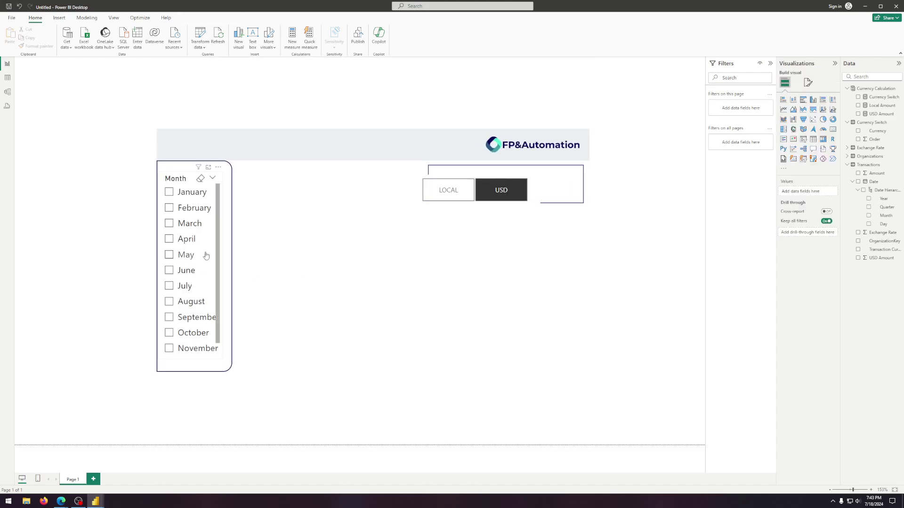
pyautogui.click(544, 187)
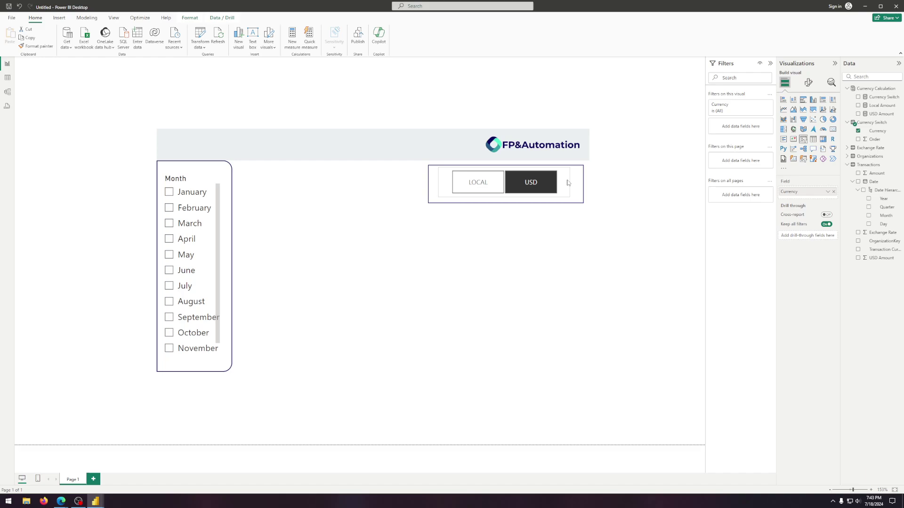
# Enlarge the Month slicer to fill the tall outlined box and nudge the Currency slicer up within its own box.
pyautogui.click(205, 361)
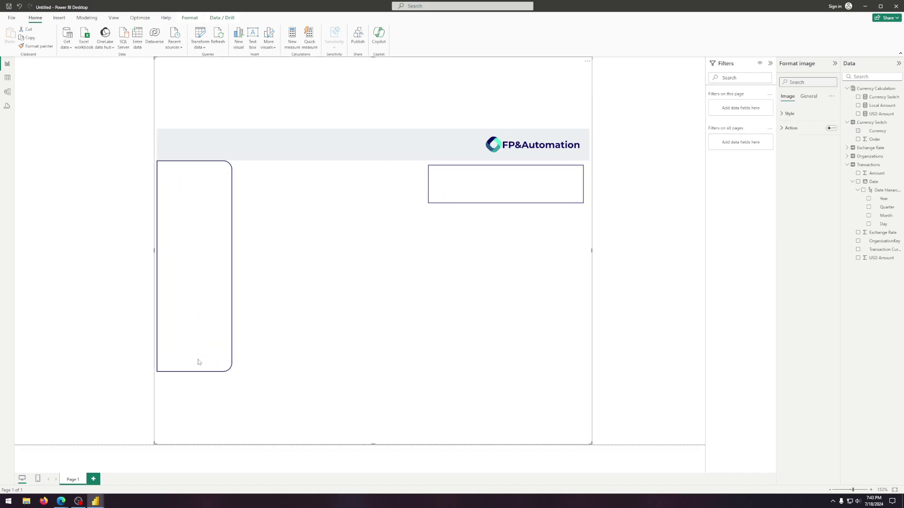
pyautogui.click(40, 289)
pyautogui.click(205, 361)
pyautogui.press('Escape')
pyautogui.click(191, 178)
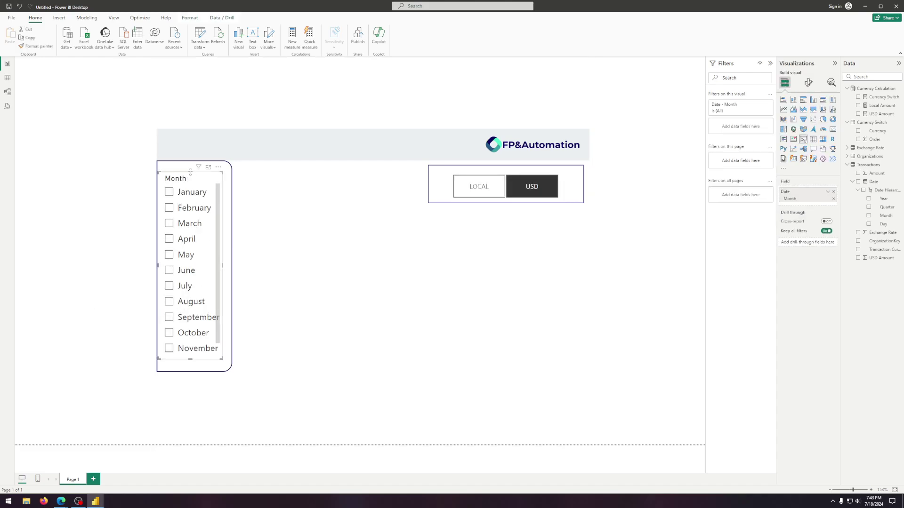
pyautogui.moveTo(191, 360); pyautogui.dragTo(190, 370)
pyautogui.moveTo(190, 172); pyautogui.dragTo(190, 164)
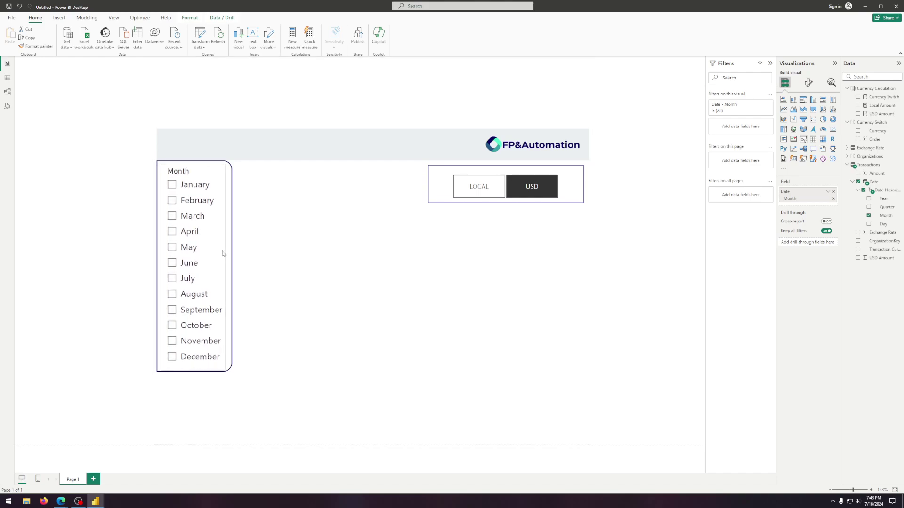
pyautogui.click(107, 182)
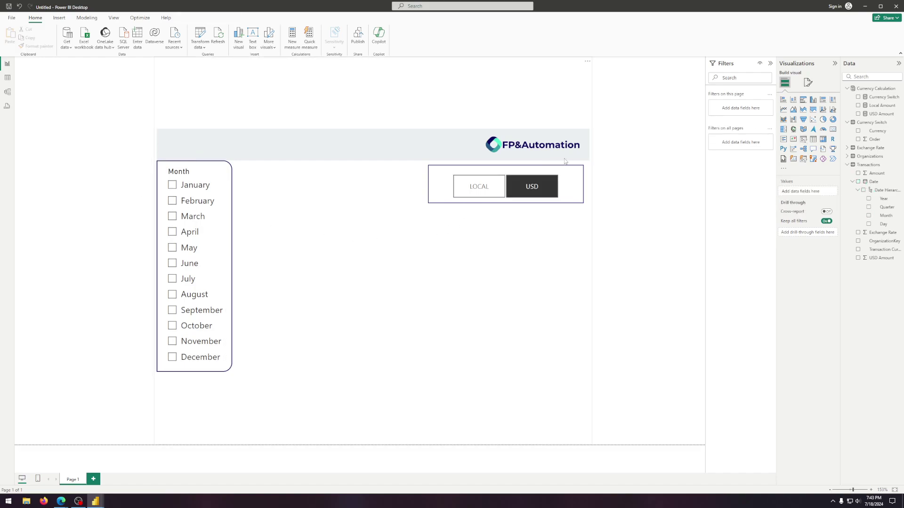
pyautogui.click(566, 188)
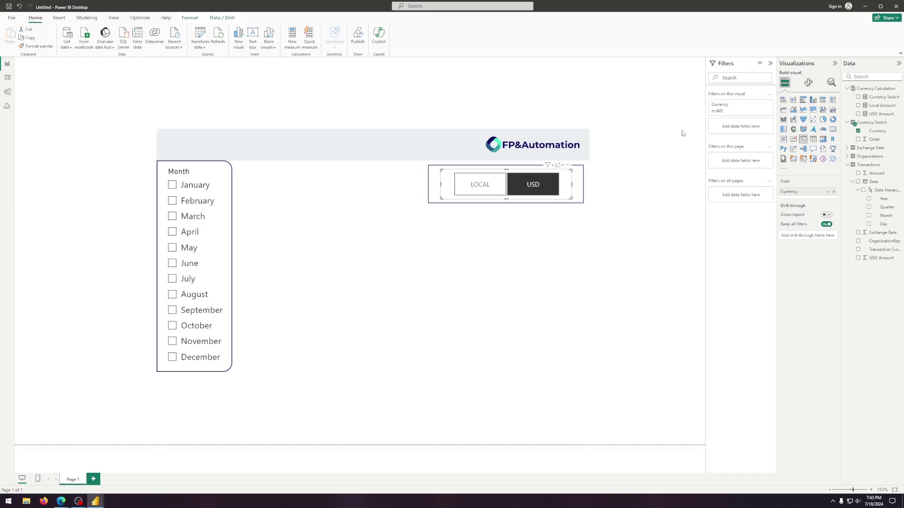
# Add an empty table visual and fit it between the Month slicer and the background's far edge, just below the Currency slicer.
pyautogui.click(813, 140)
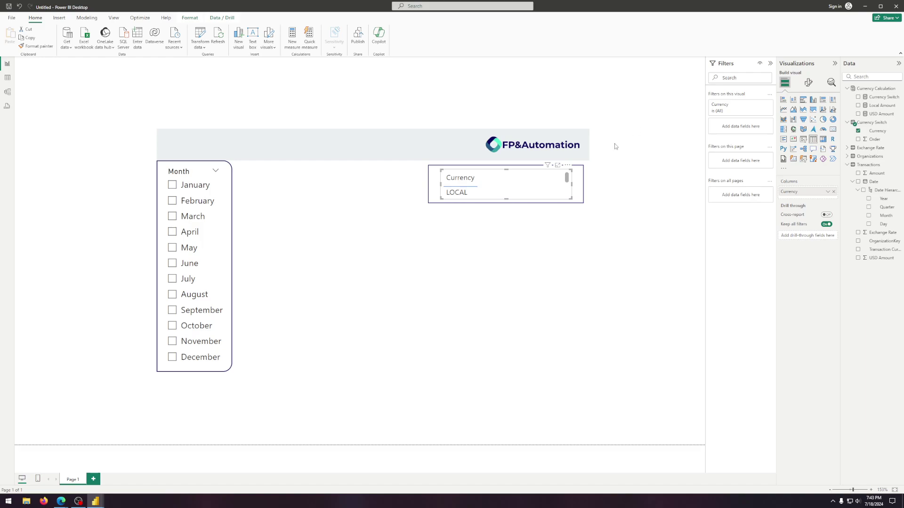
pyautogui.hotkey('ctrl', 'z')
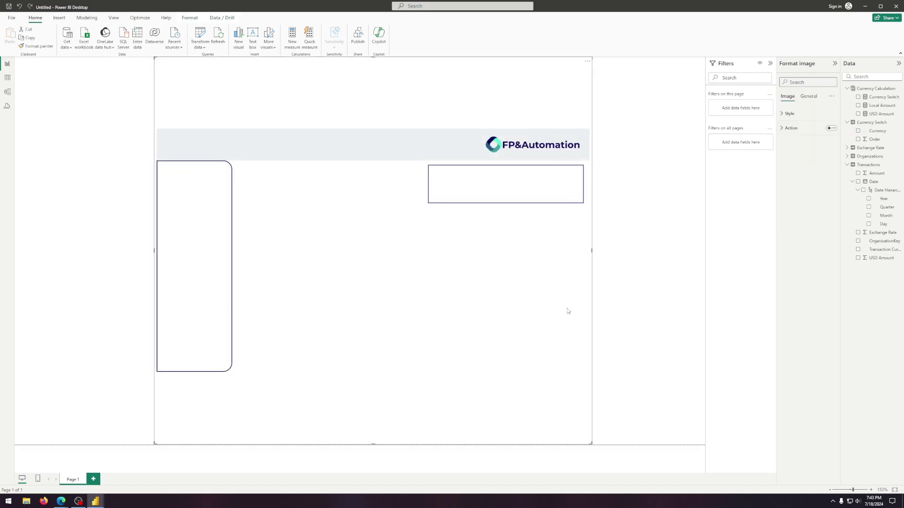
pyautogui.click(814, 141)
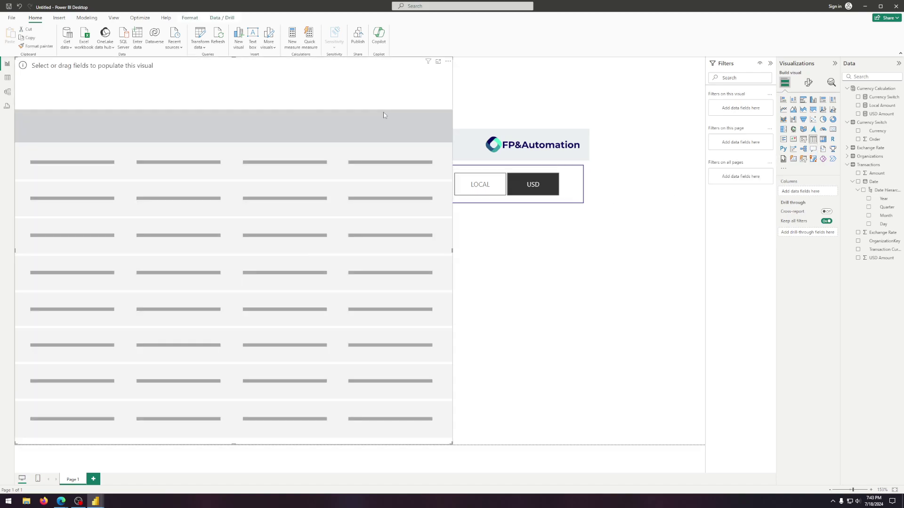
pyautogui.moveTo(333, 58); pyautogui.dragTo(337, 269)
pyautogui.moveTo(324, 302); pyautogui.dragTo(443, 244)
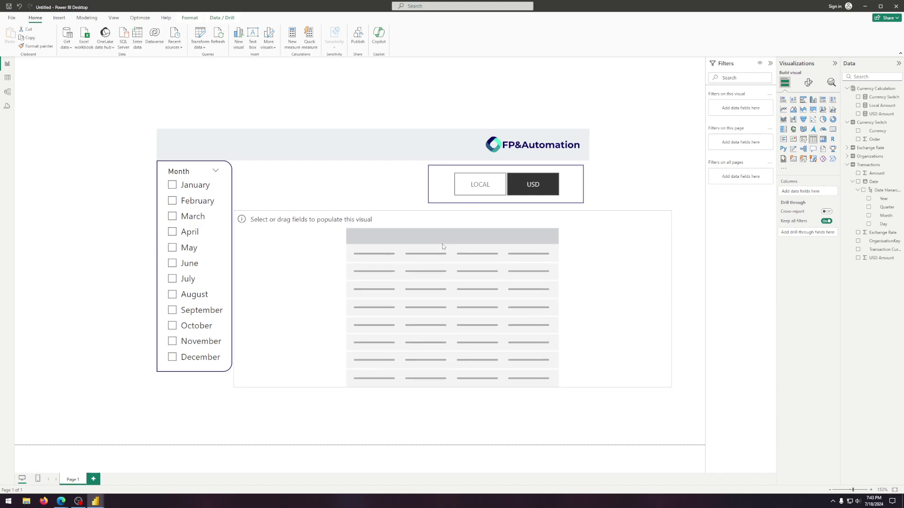
pyautogui.moveTo(671, 297); pyautogui.dragTo(594, 293)
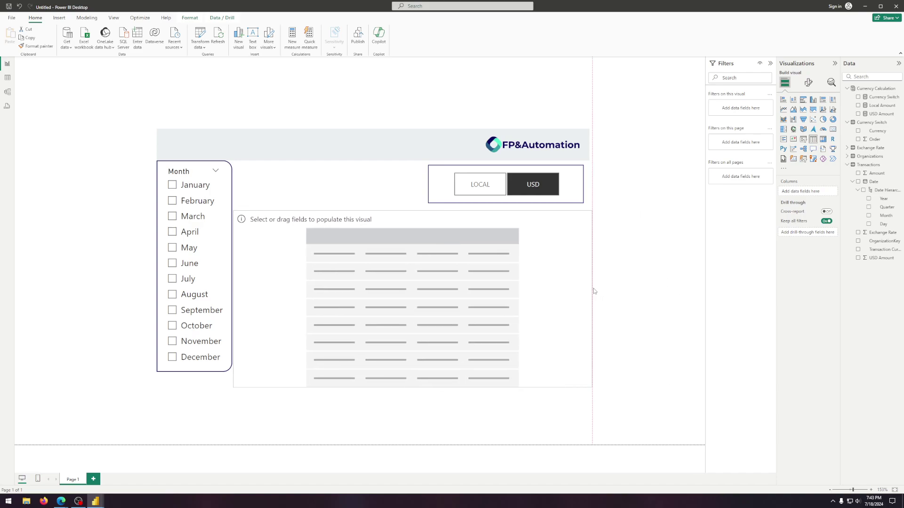
pyautogui.moveTo(401, 308); pyautogui.dragTo(401, 302)
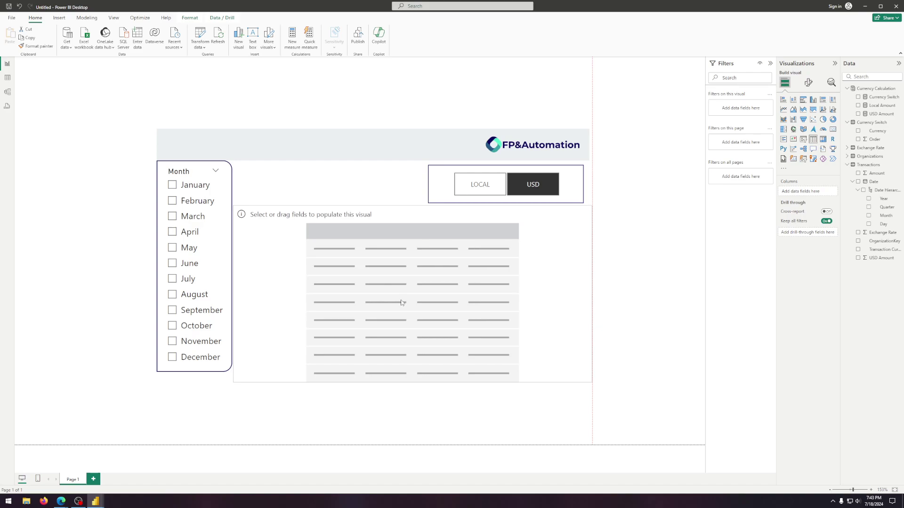
pyautogui.click(613, 222)
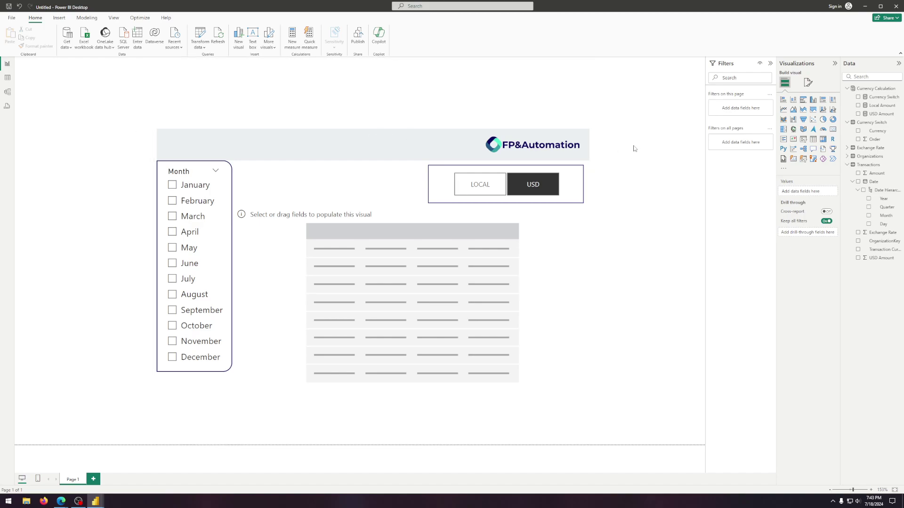
# Set the summarization of the Exchange Rate column in the Transactions table to Don't summarize.
pyautogui.click(873, 234)
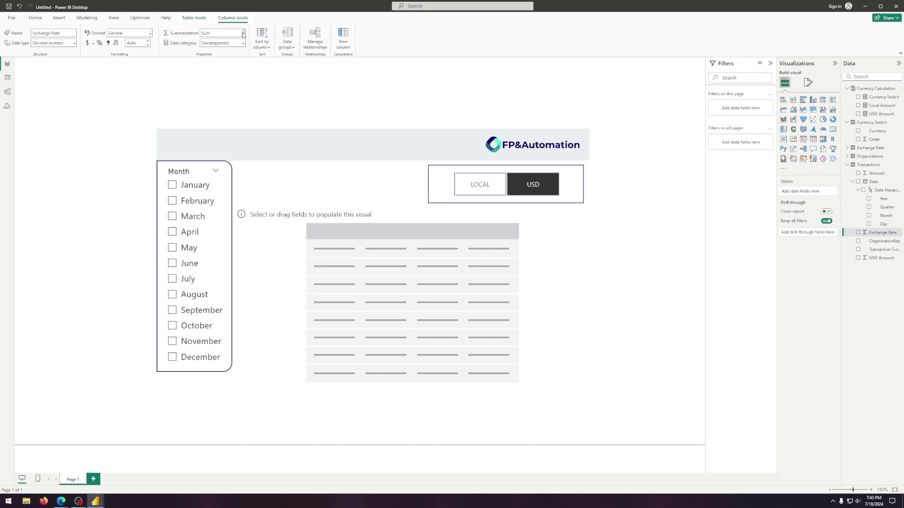
pyautogui.click(243, 34)
pyautogui.click(240, 57)
pyautogui.click(858, 181)
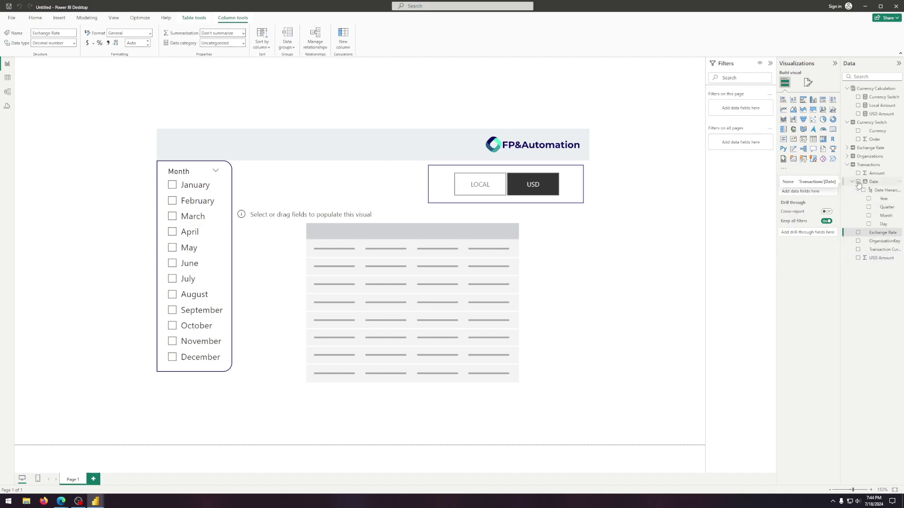
pyautogui.click(448, 62)
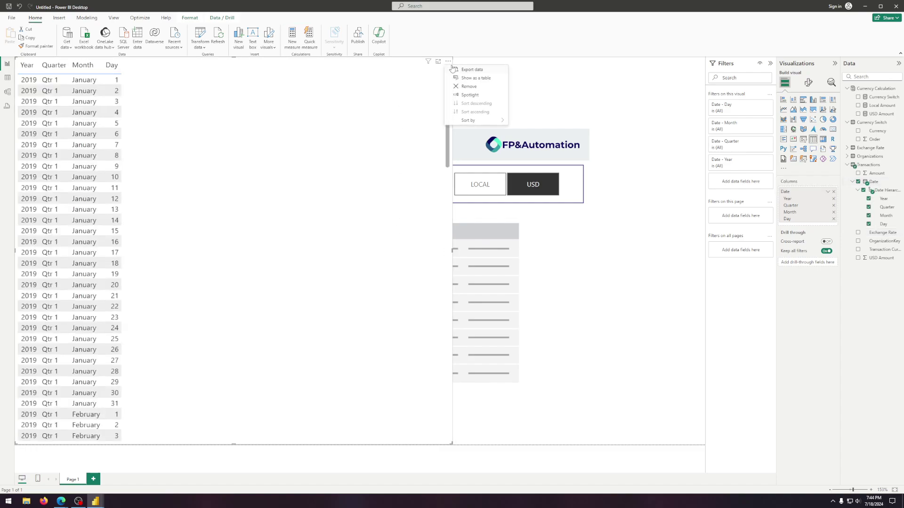
pyautogui.click(469, 86)
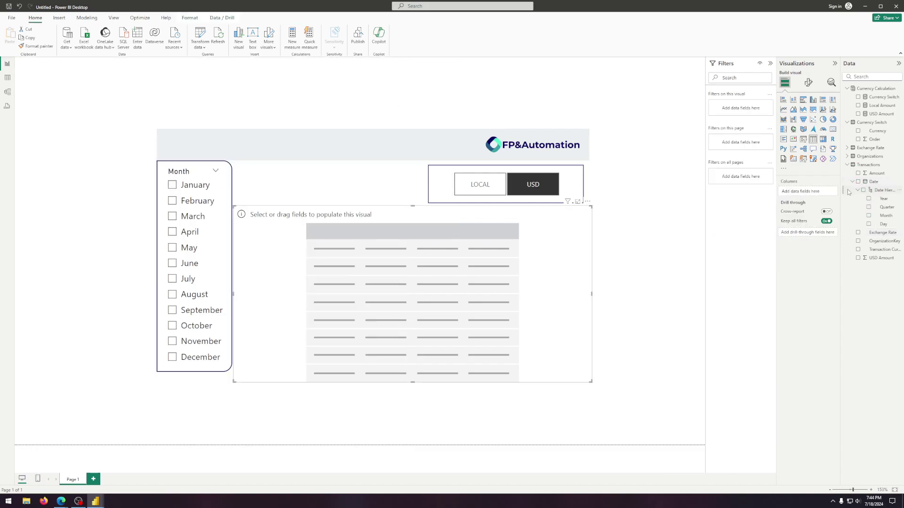
# Fill the empty table with the Transactions Date hierarchy without Quarter, and add the OrganizationKey column.
pyautogui.click(860, 183)
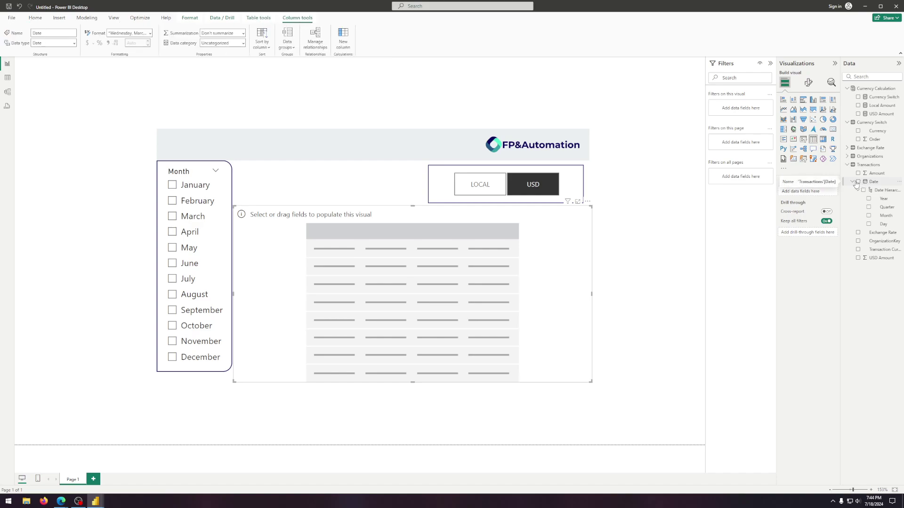
pyautogui.click(859, 182)
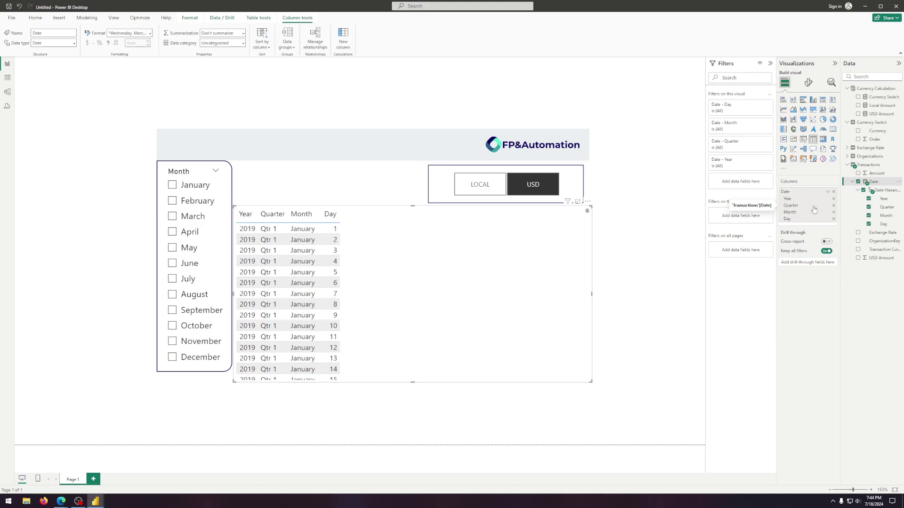
pyautogui.click(834, 206)
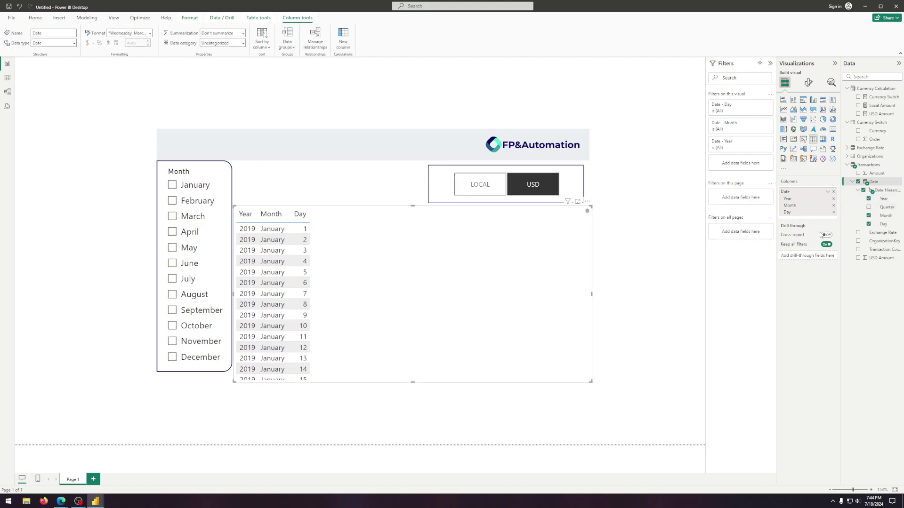
pyautogui.click(858, 241)
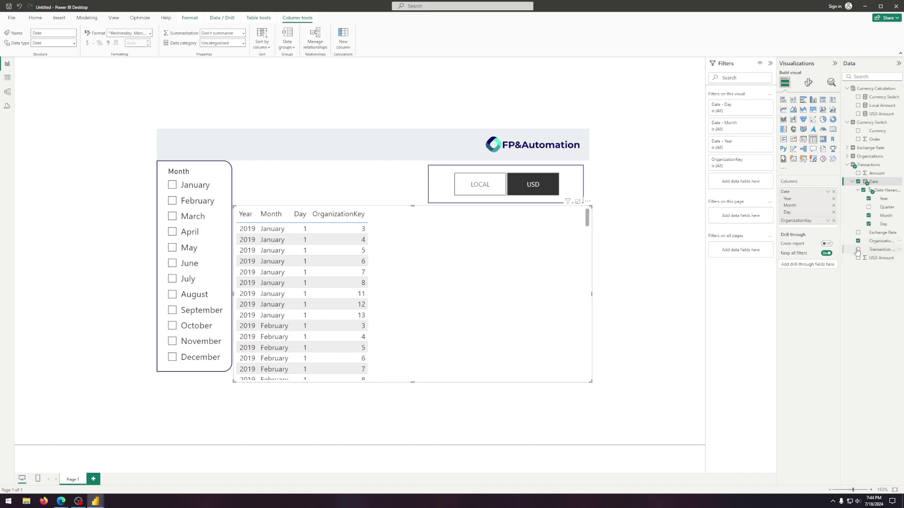
# Try adding the Currency field from the Currency Switch table to the table visual, and take it out again.
pyautogui.click(859, 132)
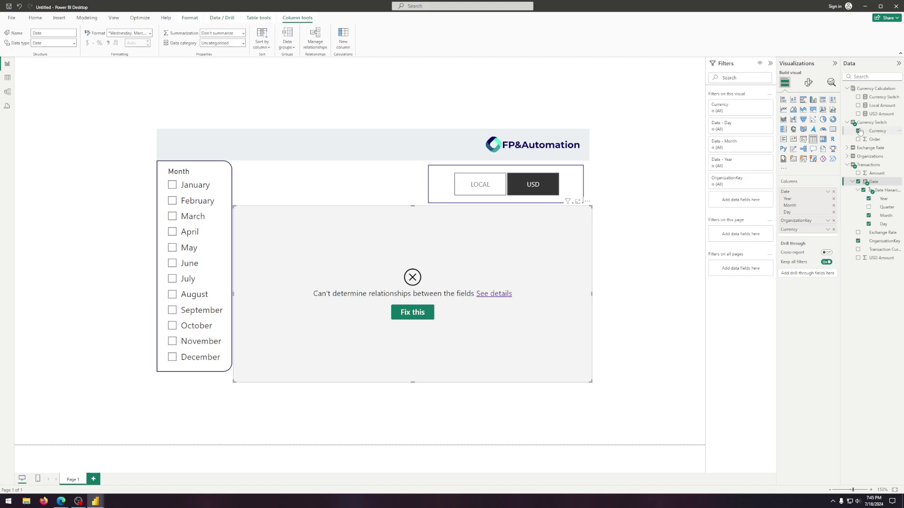
pyautogui.click(858, 131)
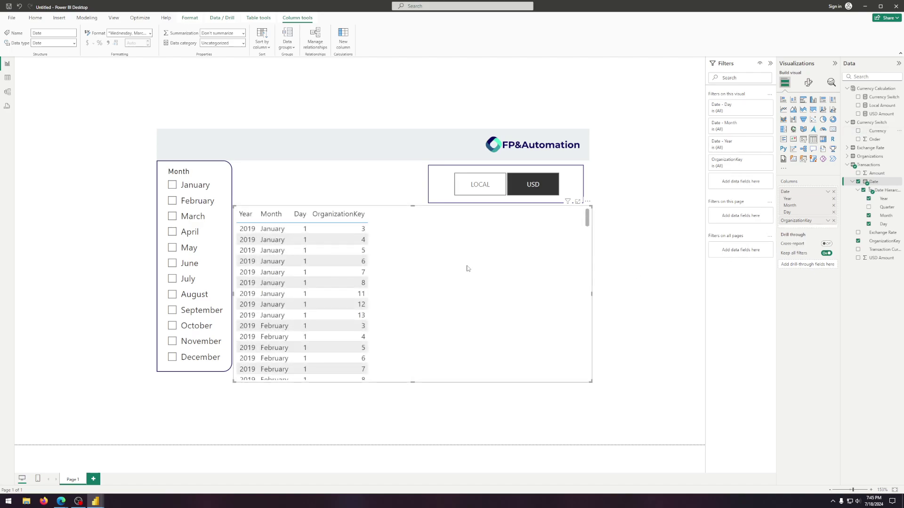
# Switch the Currency slicer to LOCAL and add the Transactions Exchange Rate column to the table visual.
pyautogui.click(495, 188)
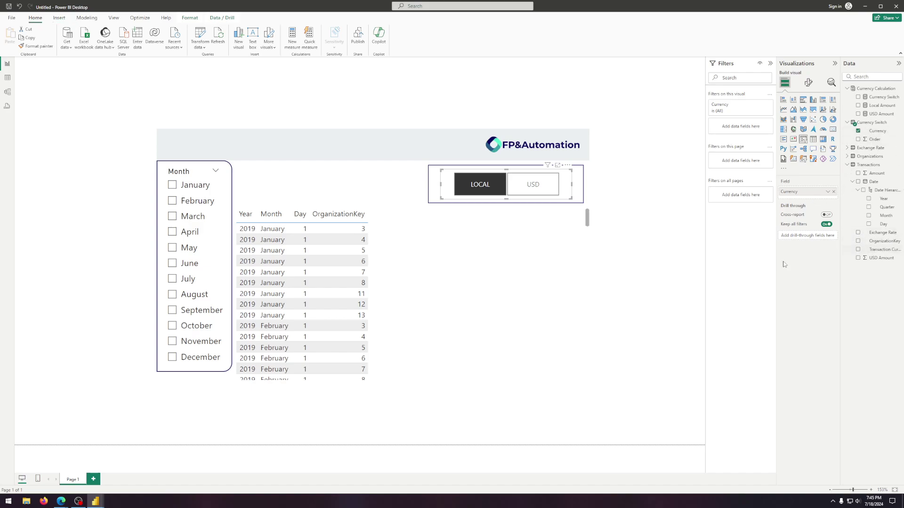
pyautogui.click(532, 297)
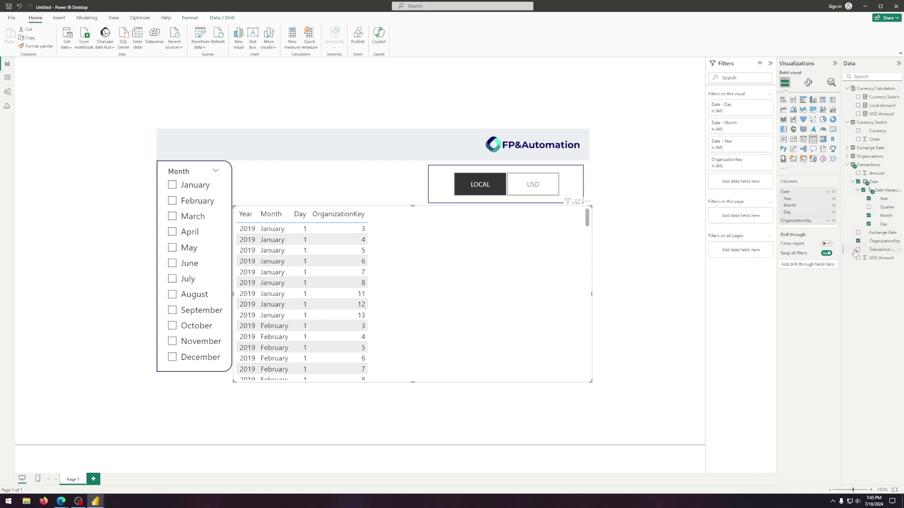
pyautogui.click(858, 232)
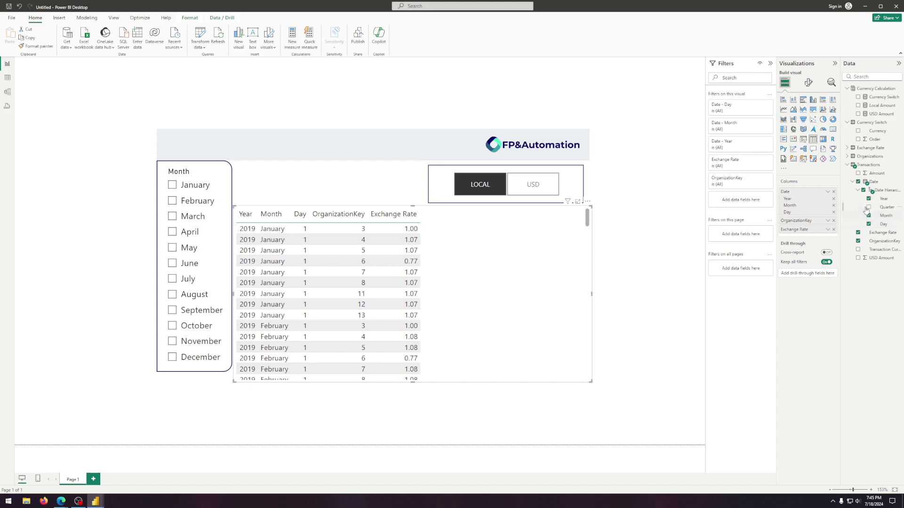
# Set the Transactions Amount column to Don't summarize, and add it and the Currency Switch measure to the table visual.
pyautogui.click(866, 174)
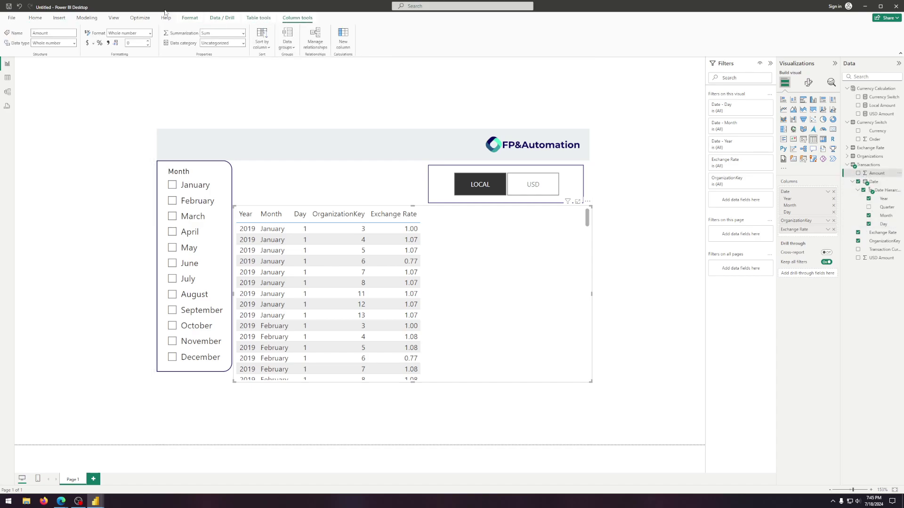
pyautogui.click(244, 34)
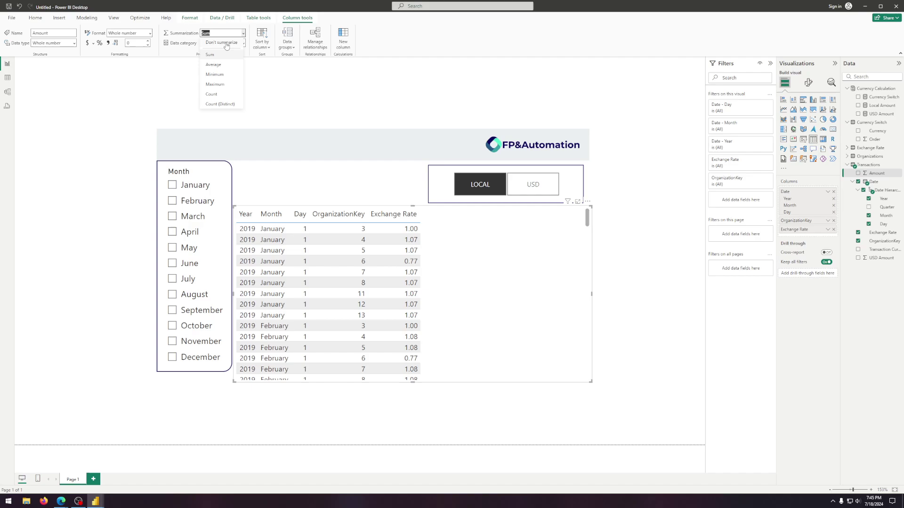
pyautogui.click(223, 42)
pyautogui.click(858, 173)
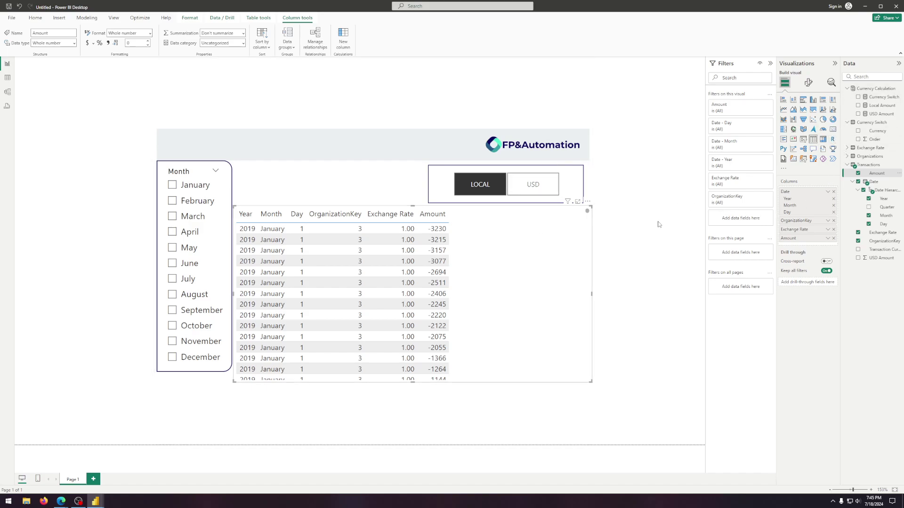
pyautogui.click(858, 97)
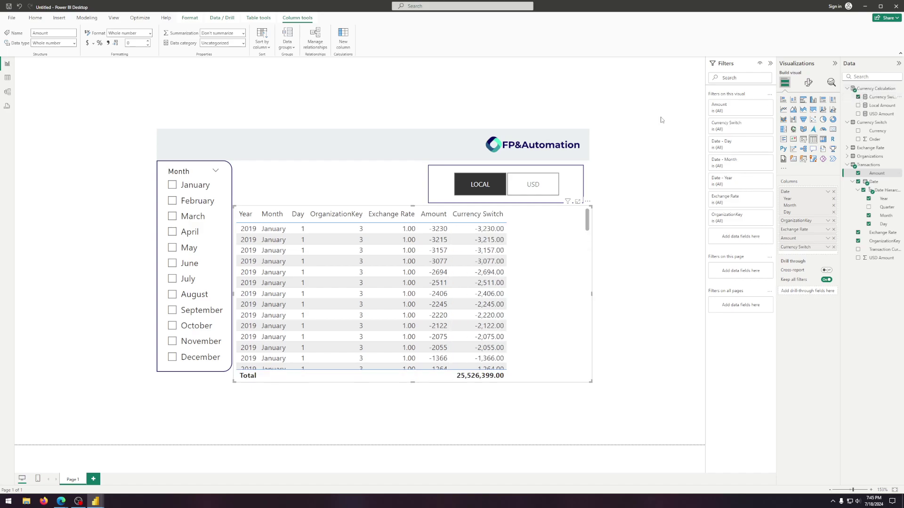
pyautogui.click(651, 146)
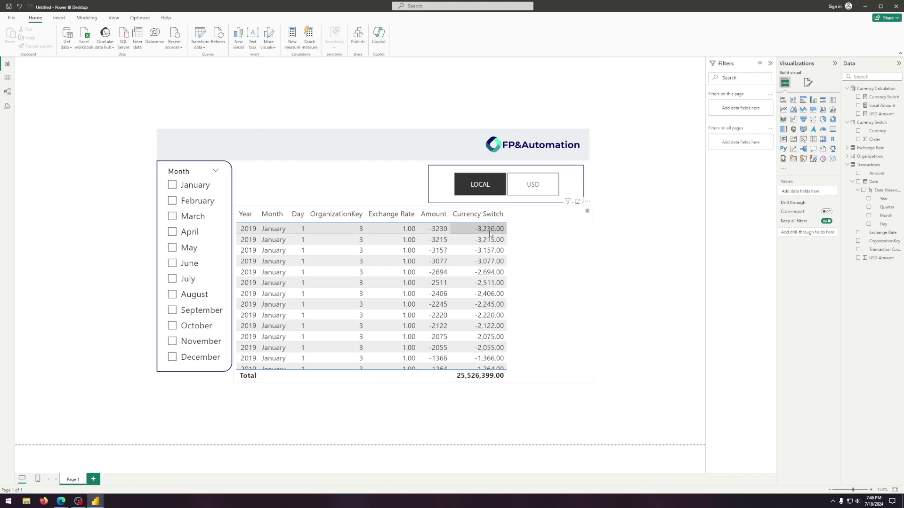
# Switch the Currency slicer to USD and sort the table by OrganizationKey in descending order.
pyautogui.click(540, 183)
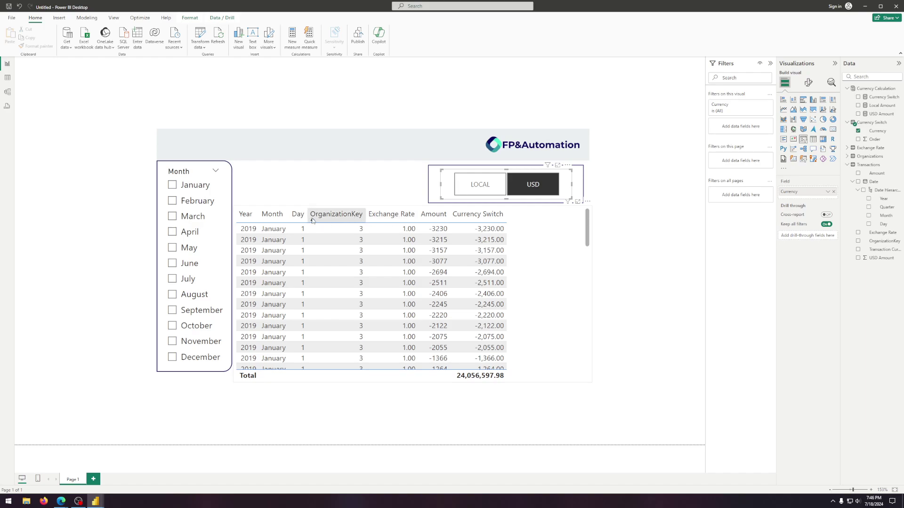
pyautogui.click(331, 220)
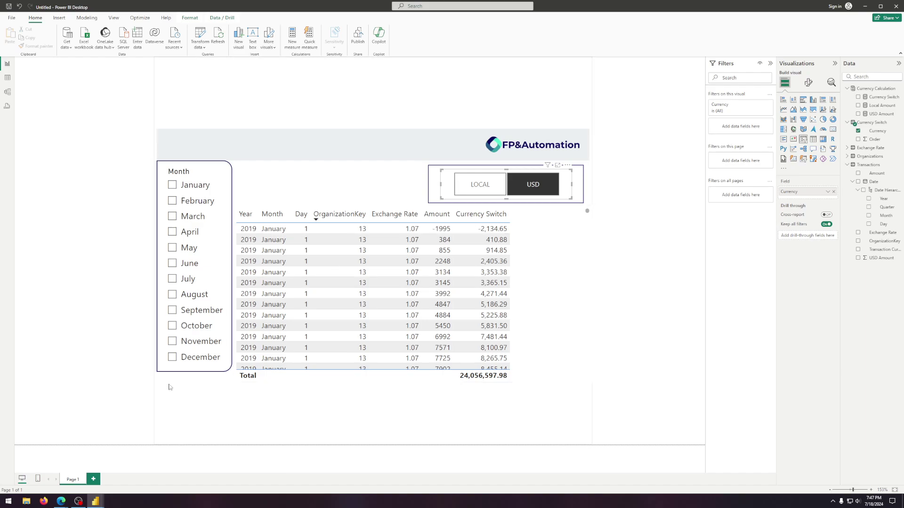
# Switch to the Edge browser and view the Solutions and Contact Us pages of the FP&Automation website.
pyautogui.moveTo(61, 500)
pyautogui.click(130, 472)
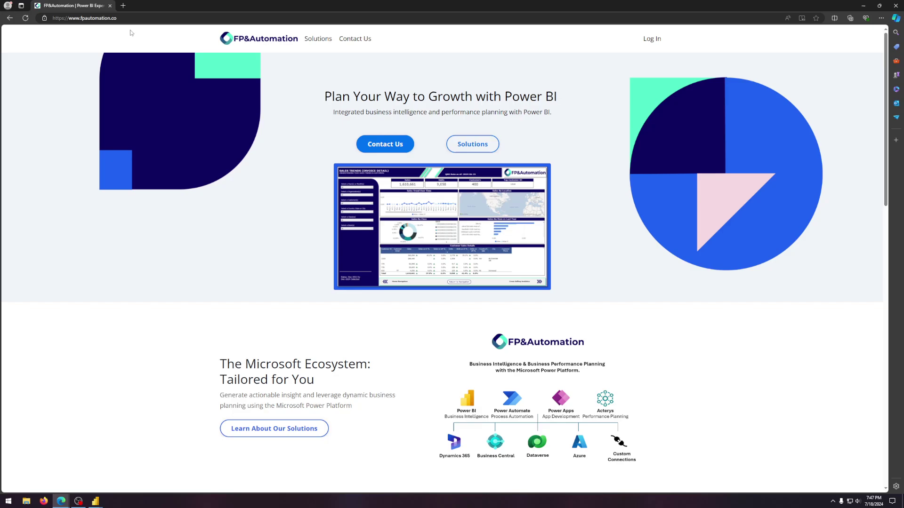
pyautogui.click(311, 44)
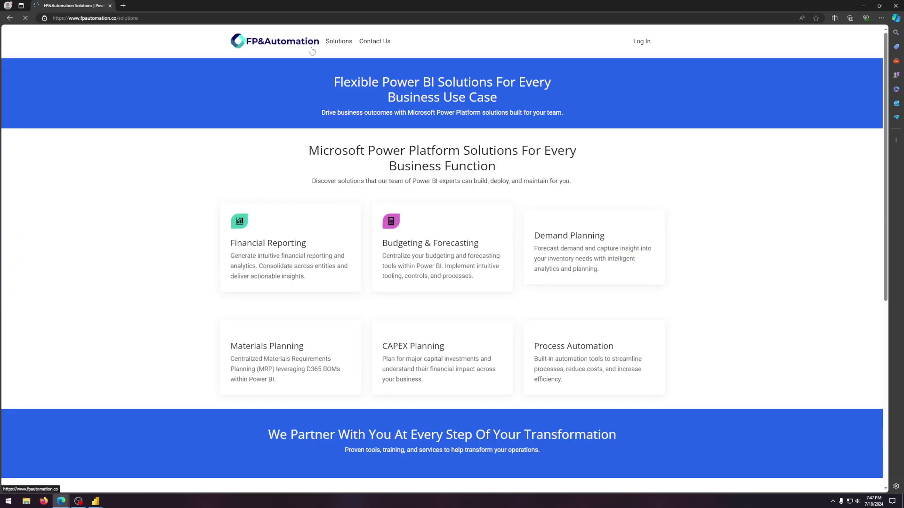
pyautogui.click(383, 45)
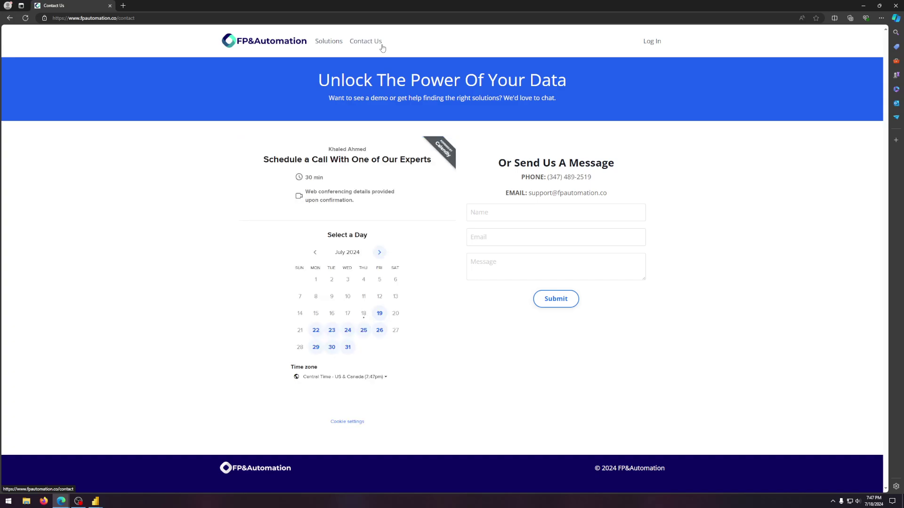
pyautogui.click(78, 501)
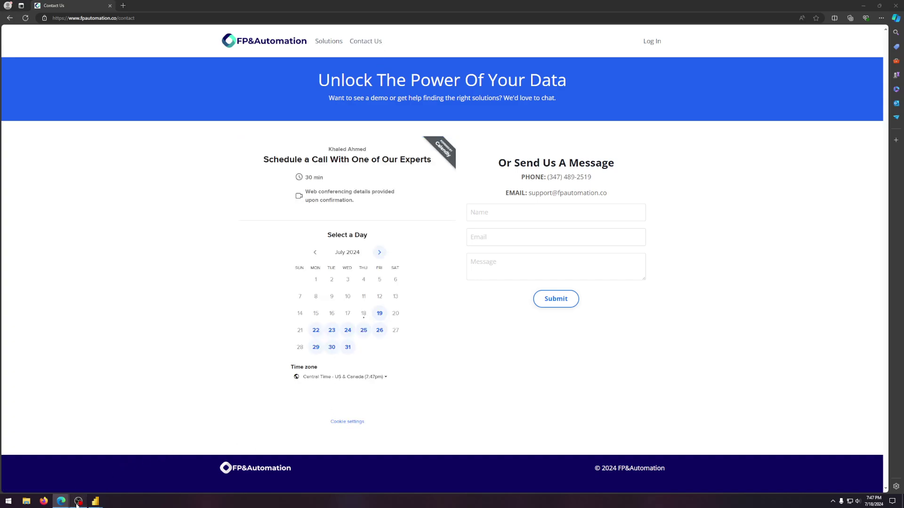